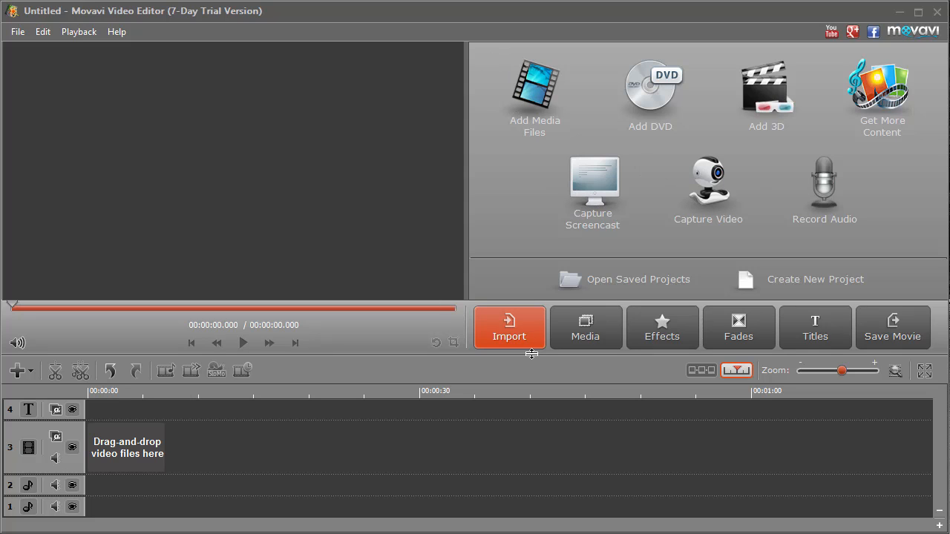
Step: Place test.mp4 from the project media at the start of the video track
click(568, 322)
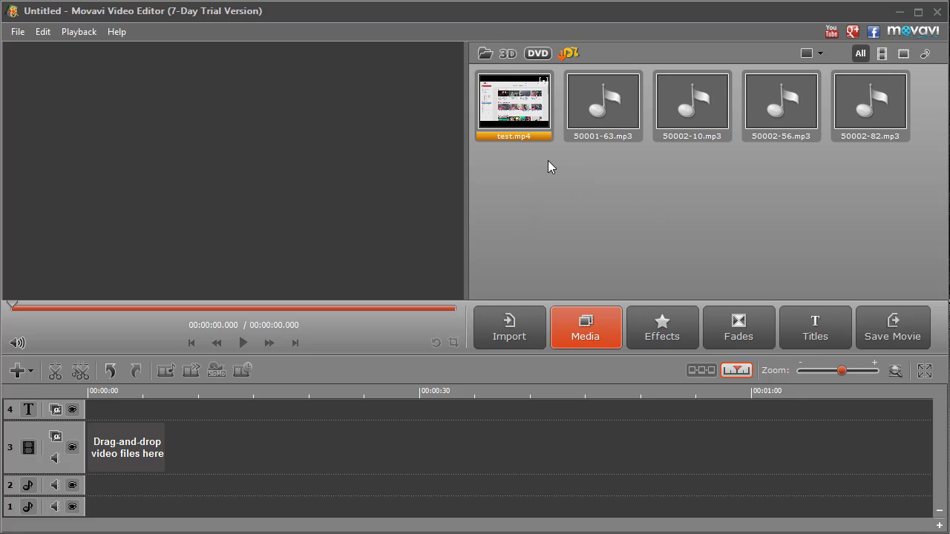
drag(526, 119, 137, 443)
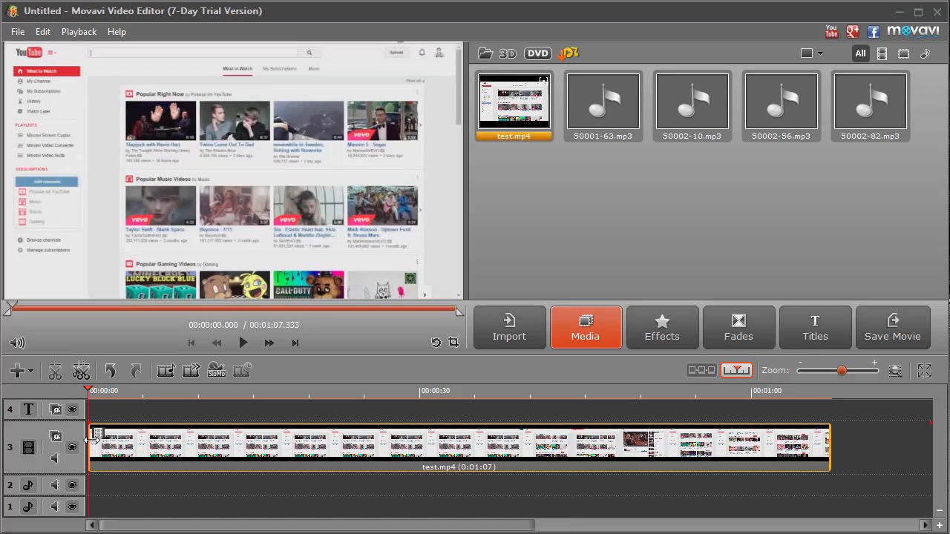
click(32, 374)
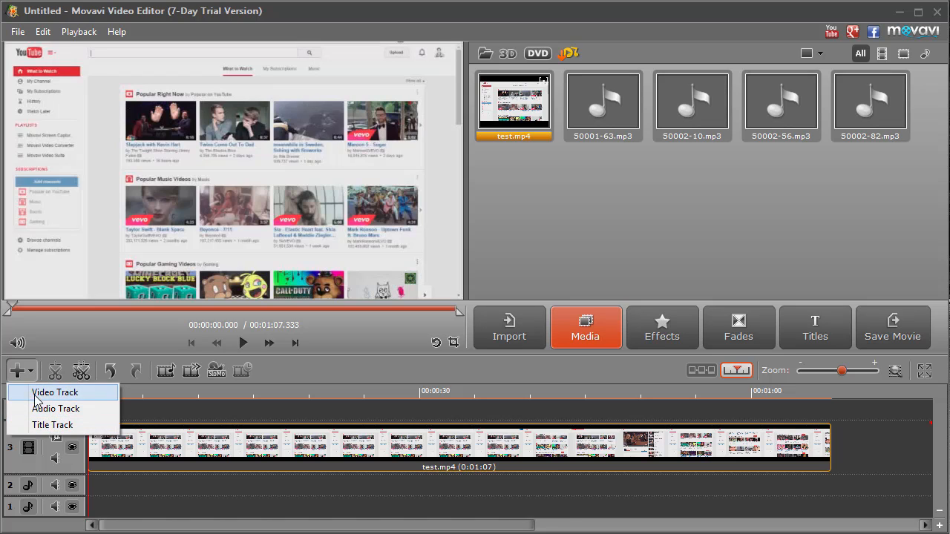
click(52, 425)
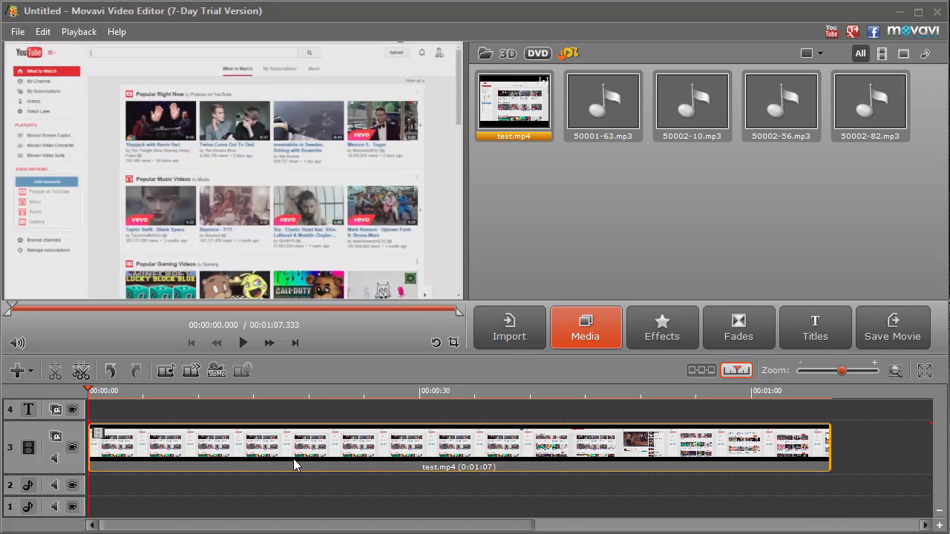
Step: Play the opening seconds of the video clip and return the playhead to the start
click(245, 345)
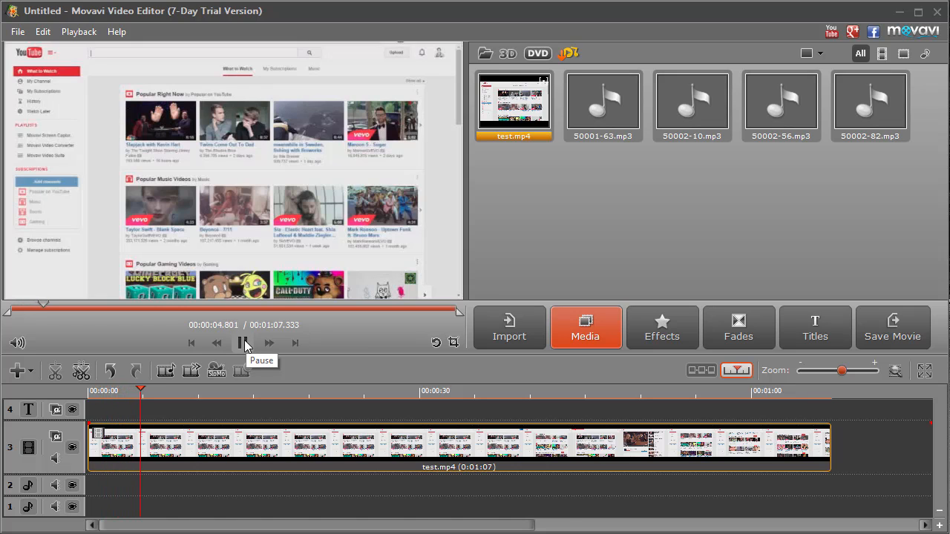
click(244, 344)
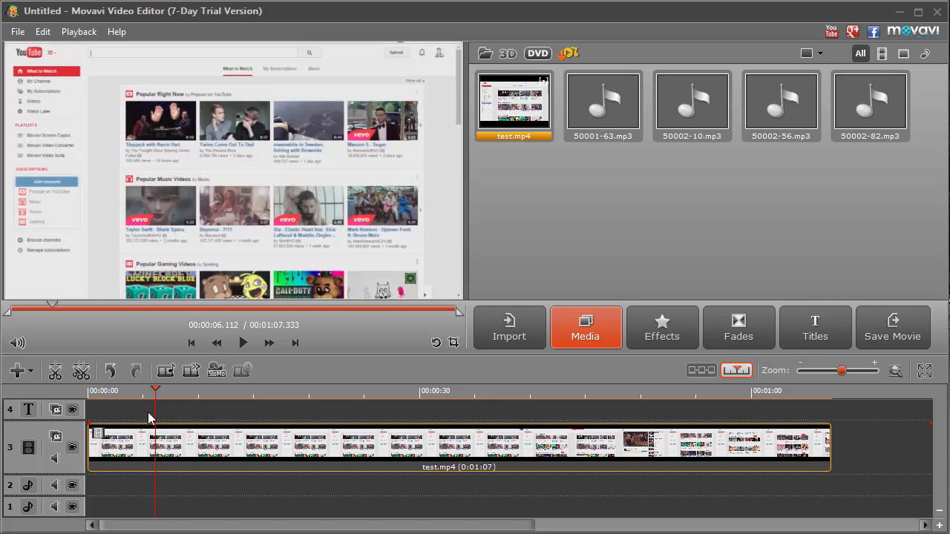
drag(154, 410, 78, 398)
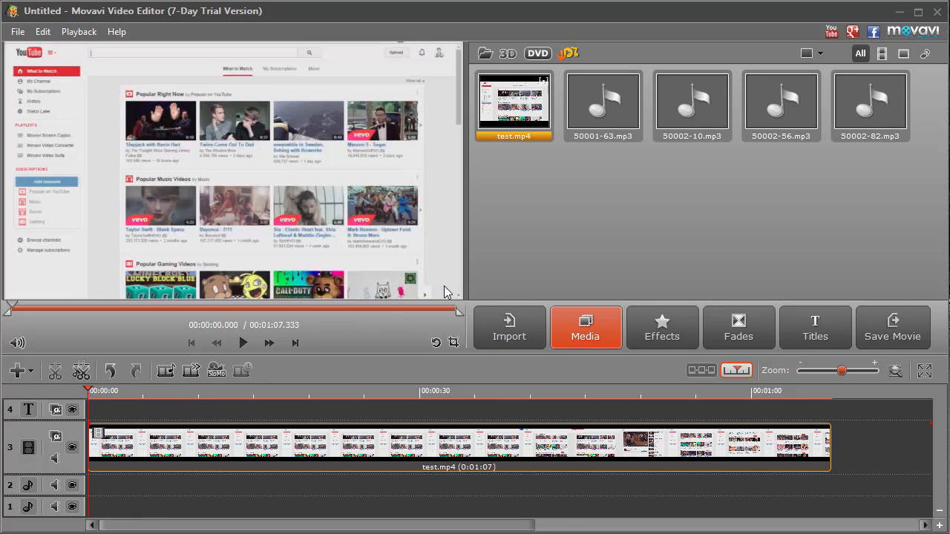
Step: Add 50002-10.mp3 at the start of audio track 2 and play the opening with the music
drag(692, 107, 116, 483)
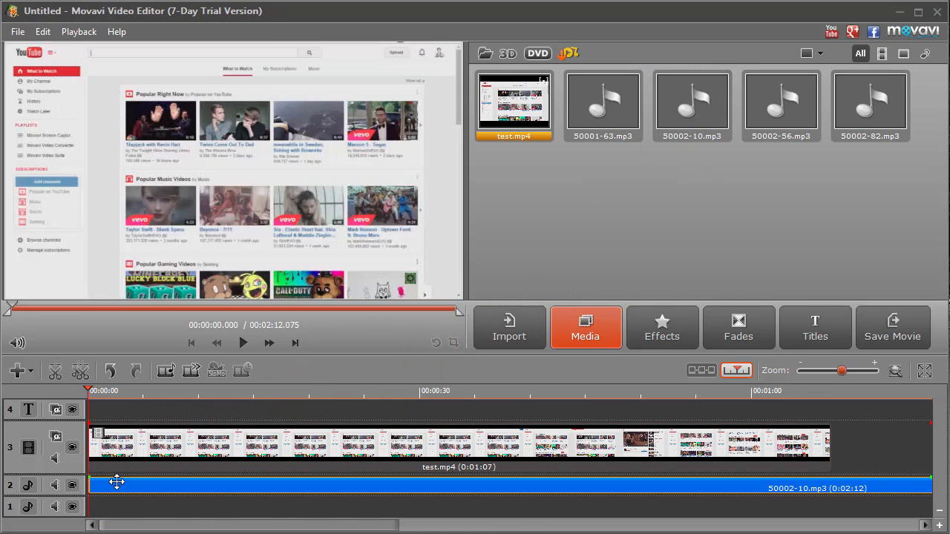
click(242, 342)
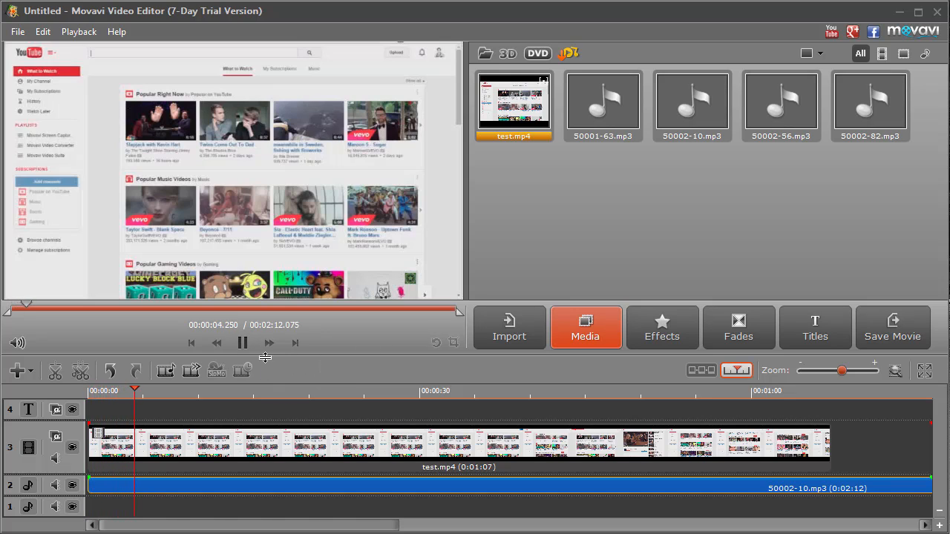
click(242, 342)
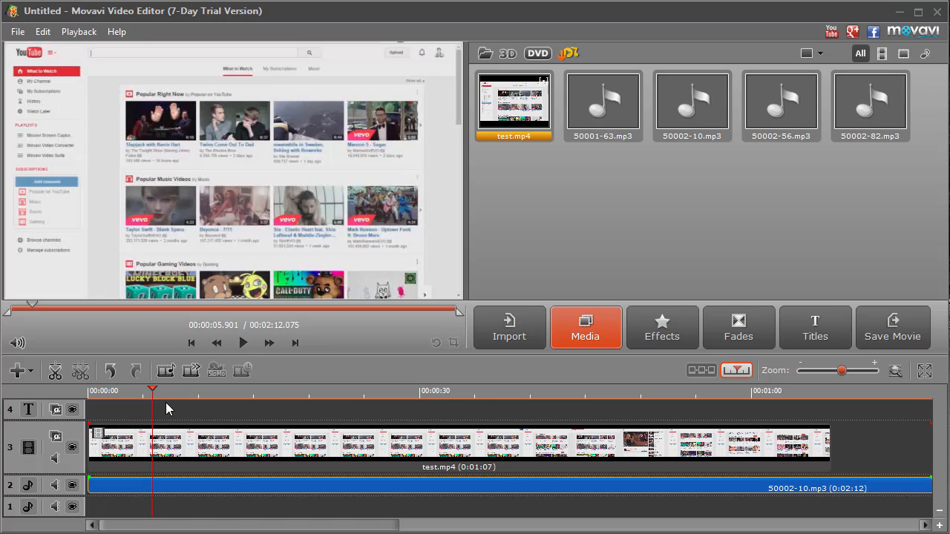
Step: Split the test.mp4 video clip at about 3.96 seconds
drag(156, 404, 133, 403)
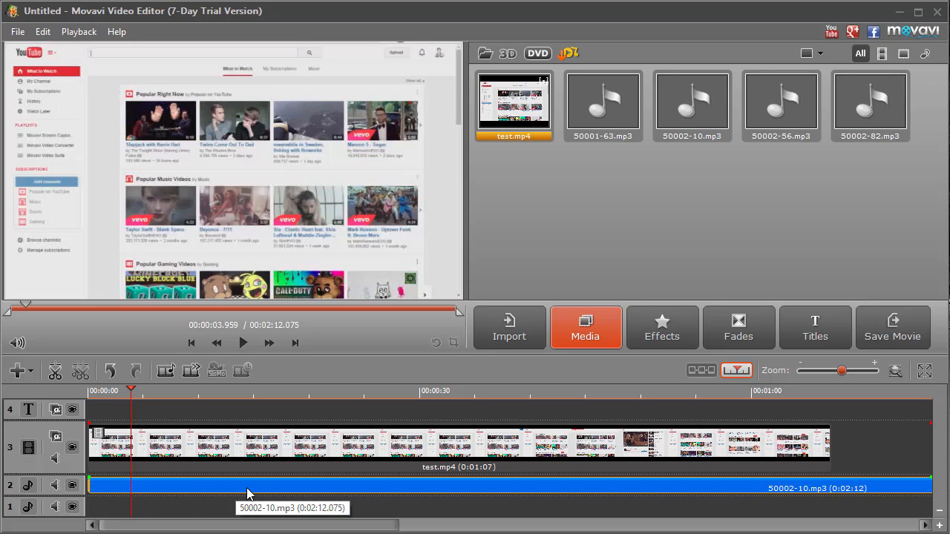
click(195, 443)
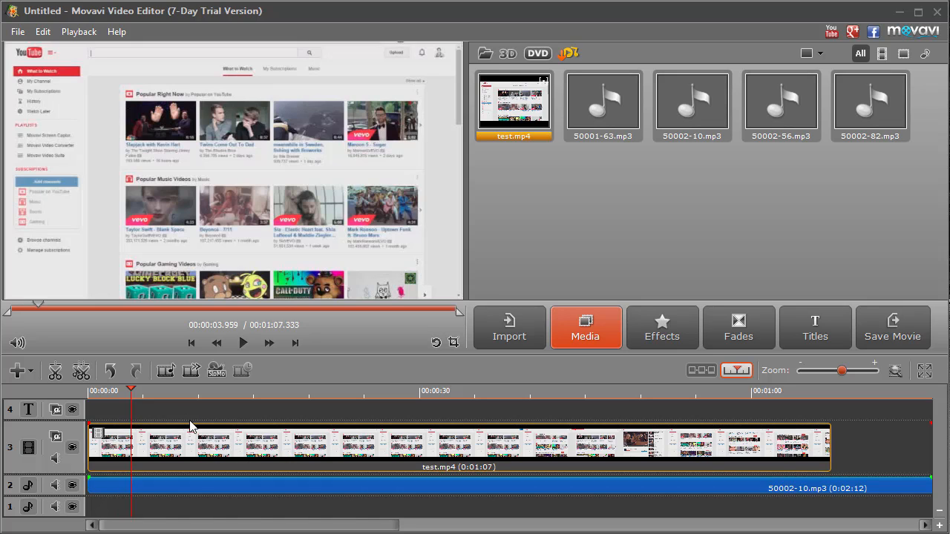
click(55, 372)
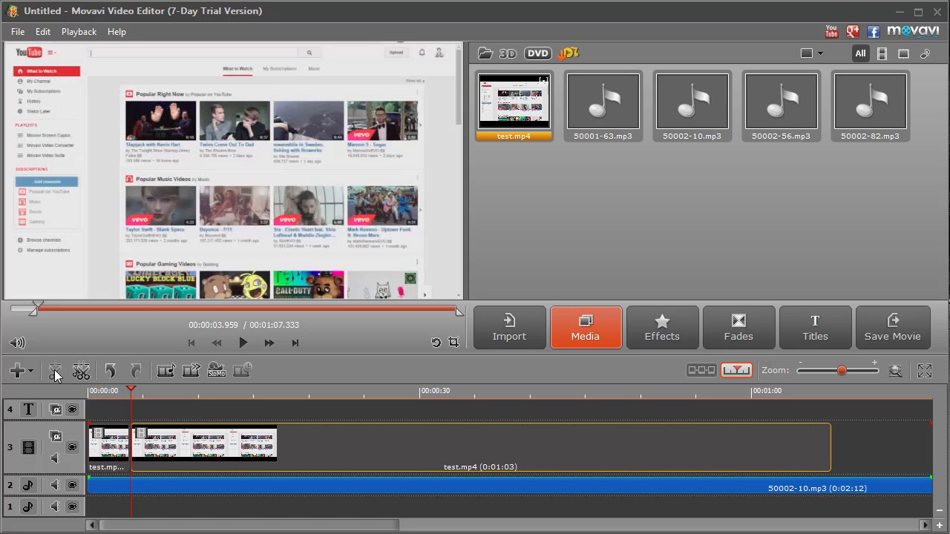
Step: Check the cut by selecting each part of the split video clip, and return the playhead to the start
mouse_move(178, 439)
mouse_down()
mouse_move(208, 438)
mouse_move(174, 440)
mouse_up()
click(167, 483)
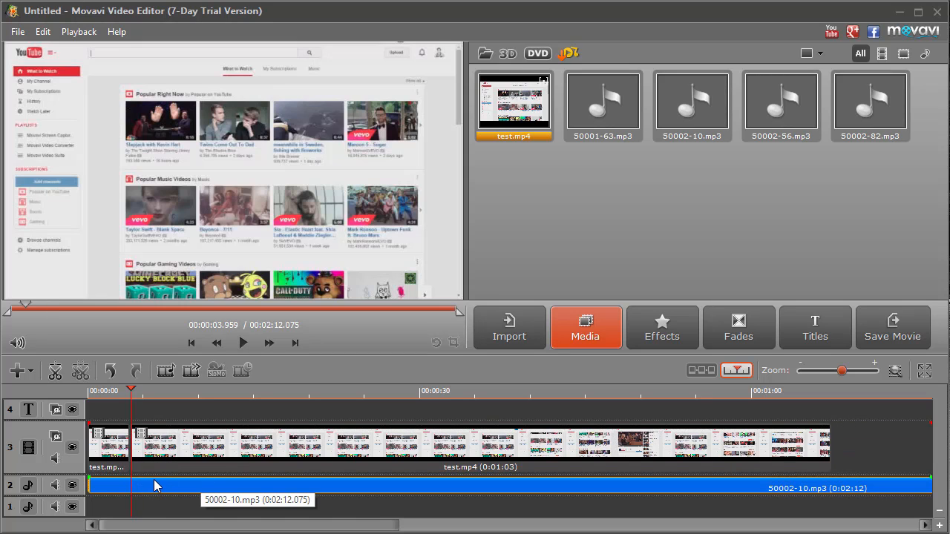
click(178, 444)
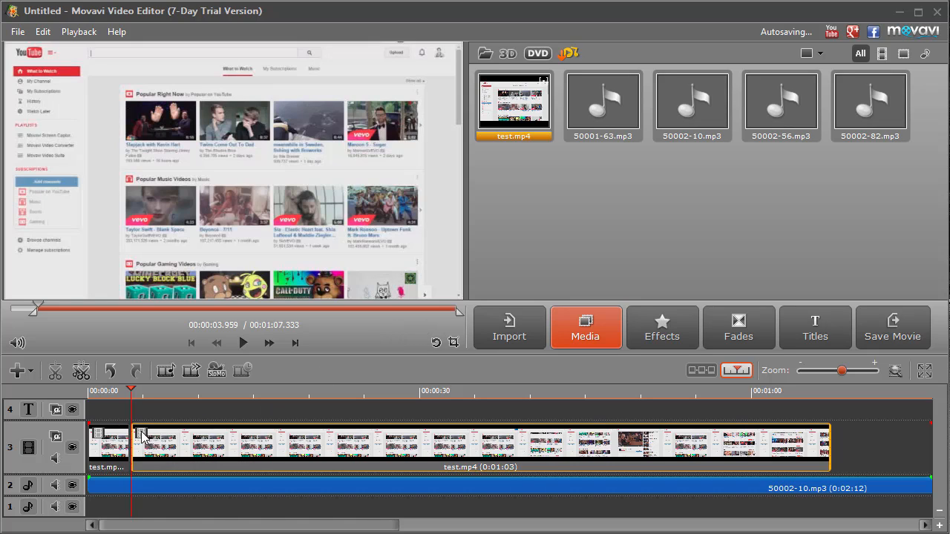
drag(134, 403, 108, 423)
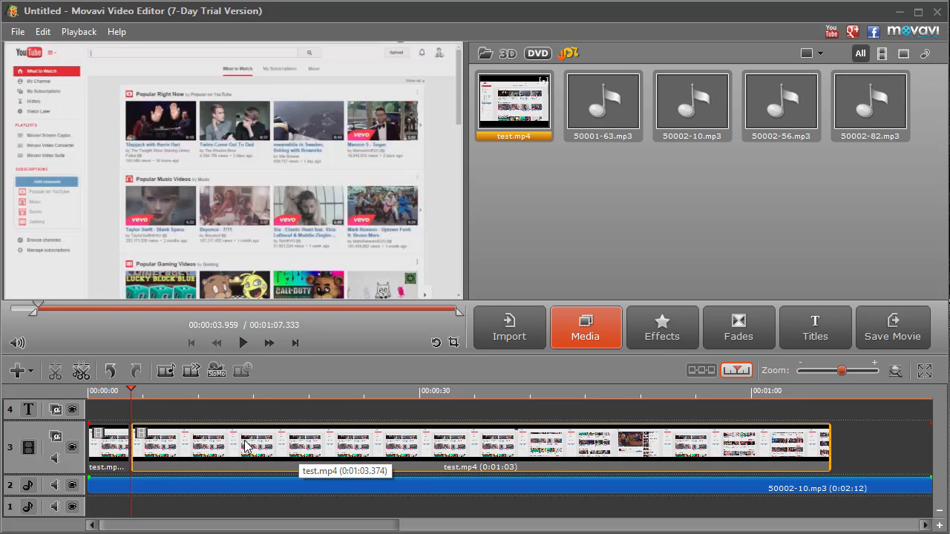
click(132, 403)
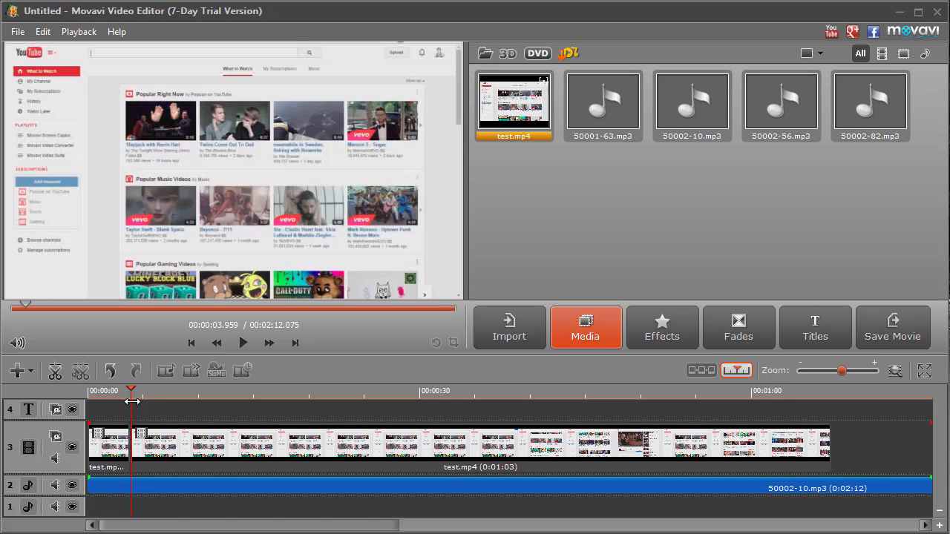
drag(186, 401, 141, 413)
click(117, 436)
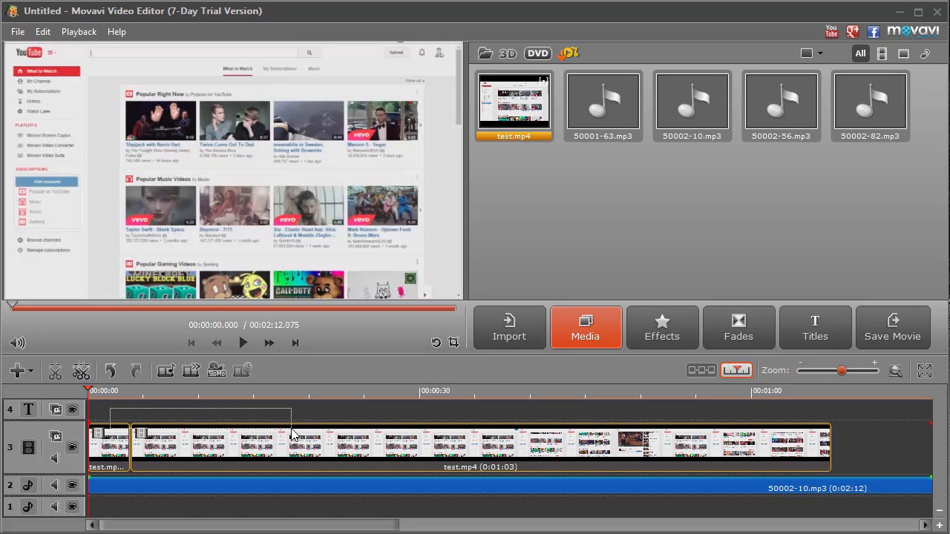
click(123, 435)
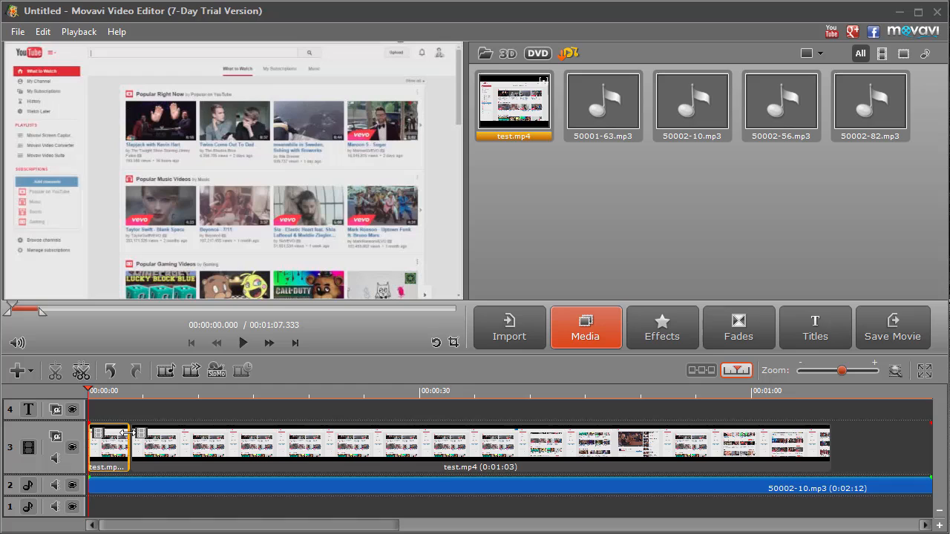
click(178, 449)
click(172, 421)
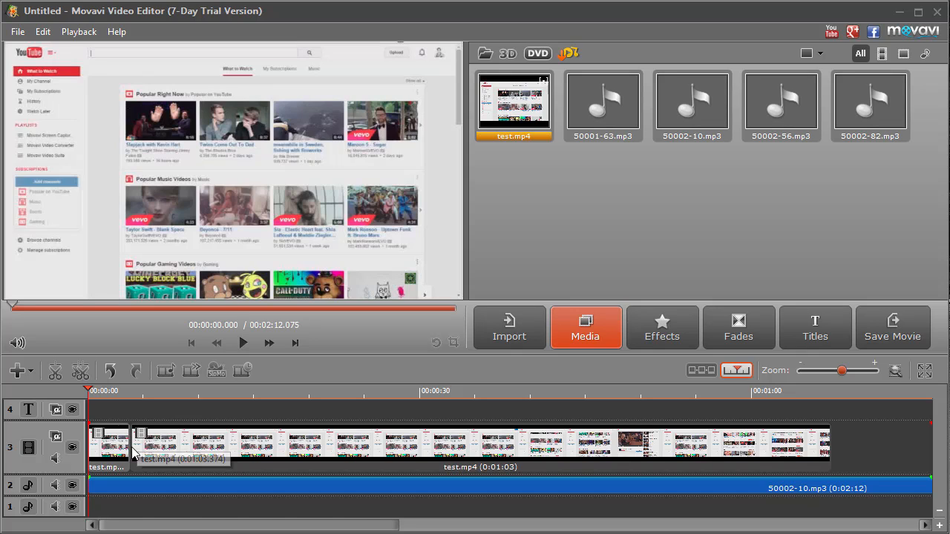
Step: Try the Blur-In fade between the two parts of the video clip and play it back
click(738, 334)
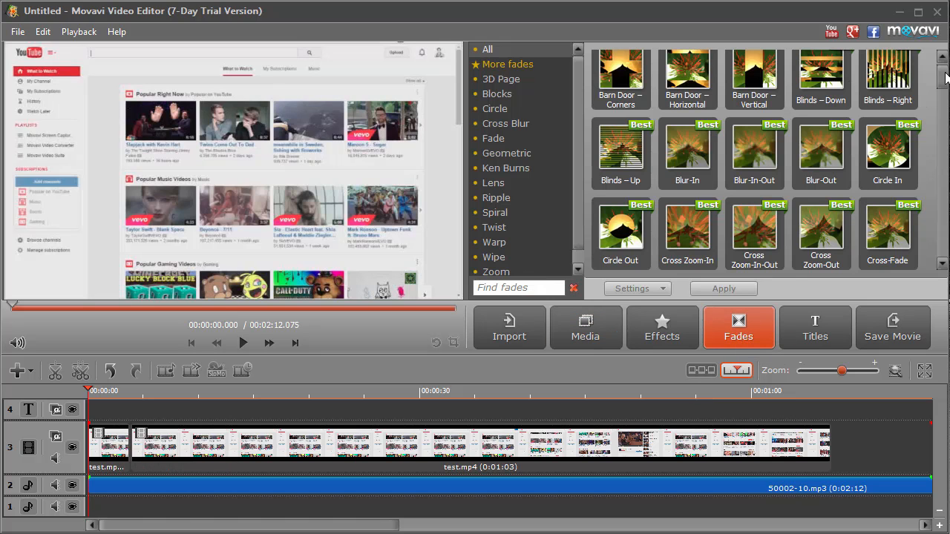
mouse_move(947, 77)
mouse_down()
mouse_move(947, 244)
mouse_move(941, 65)
mouse_up()
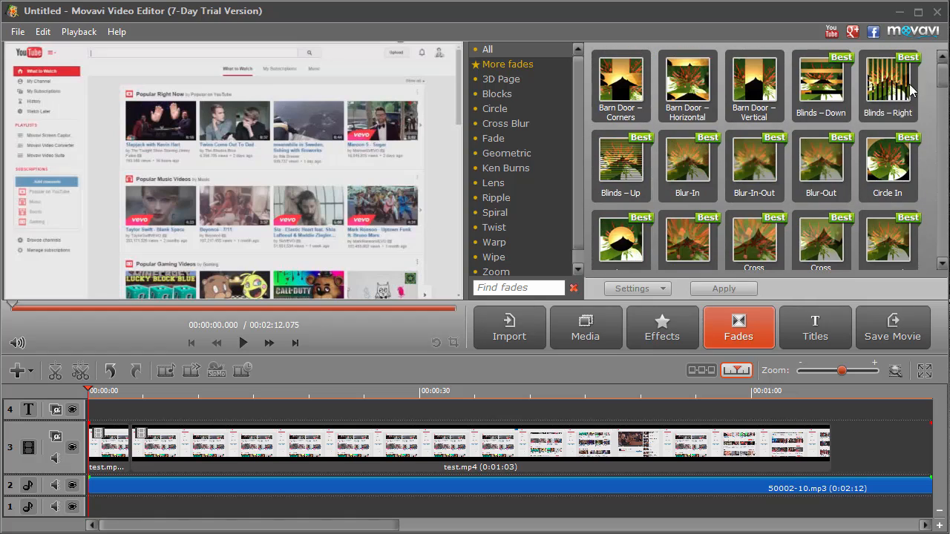
click(696, 166)
drag(696, 167, 127, 449)
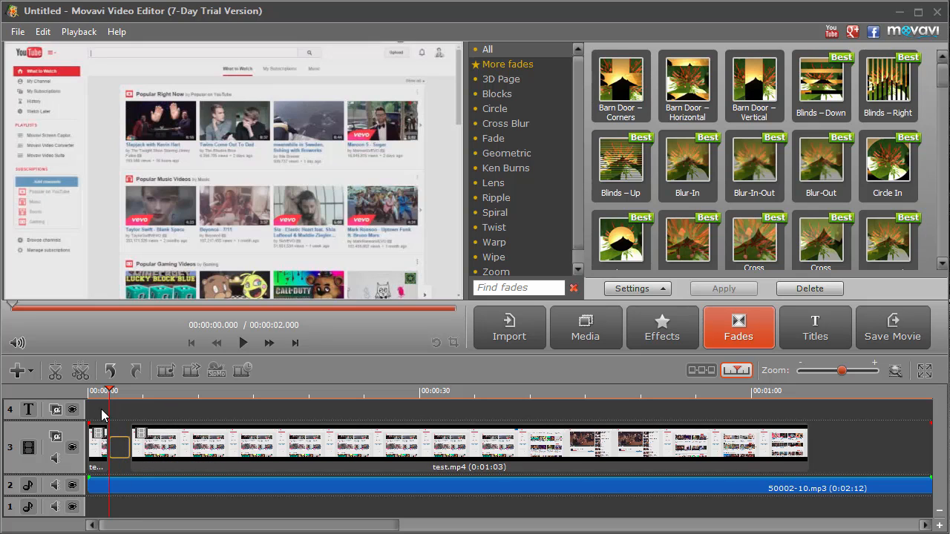
click(101, 440)
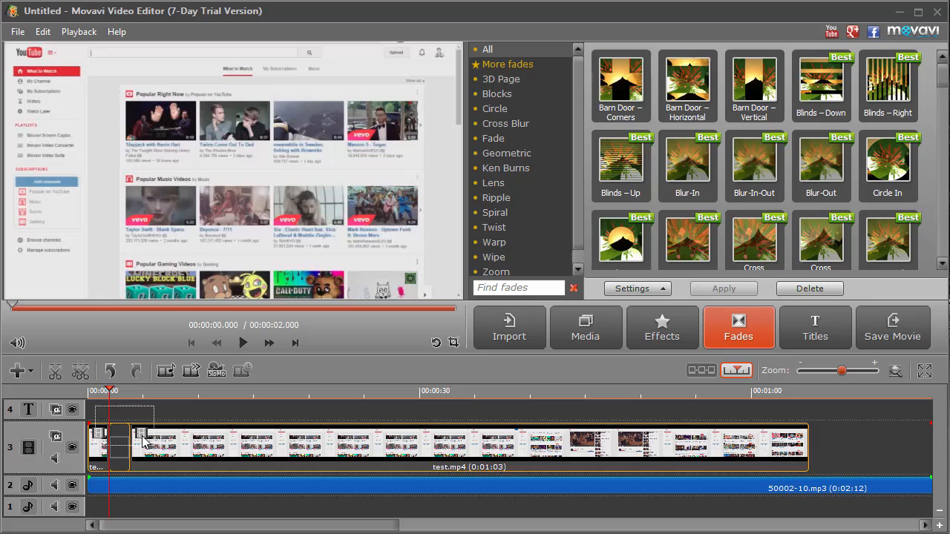
click(241, 347)
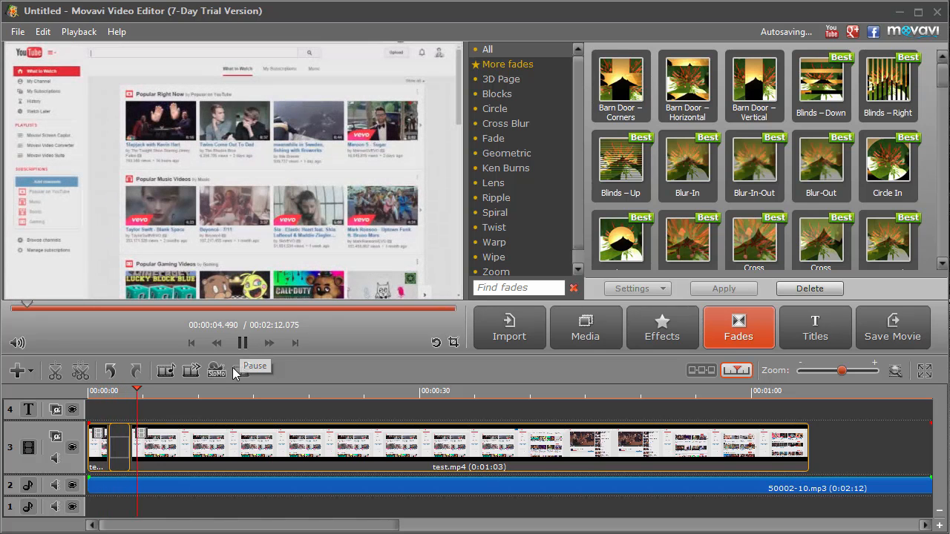
click(242, 343)
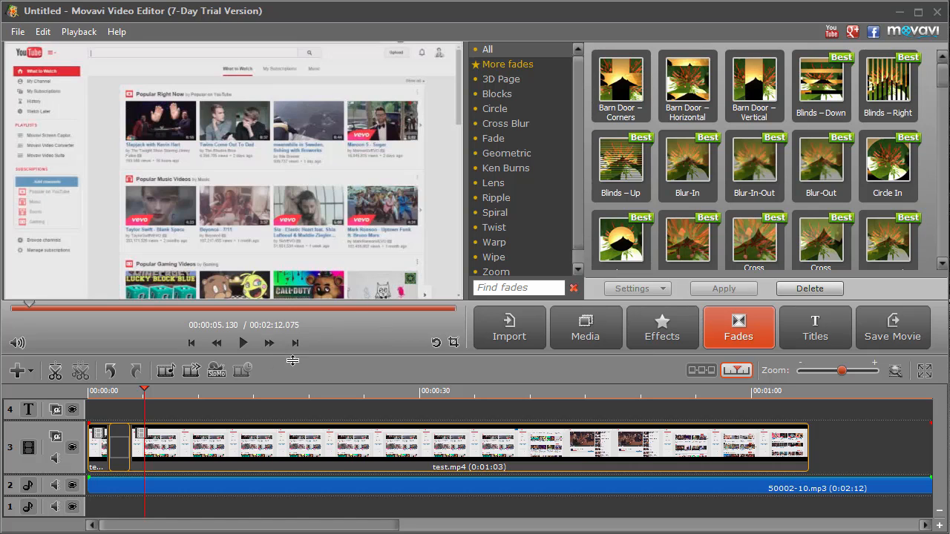
Step: Replace the Blur-In fade between the two video parts with Blur-In-Out and play it back
click(123, 448)
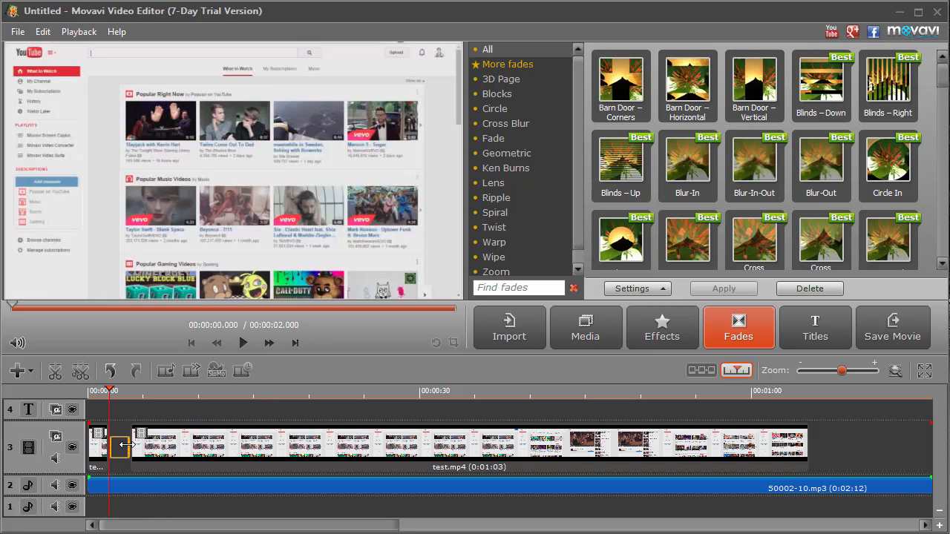
key(Delete)
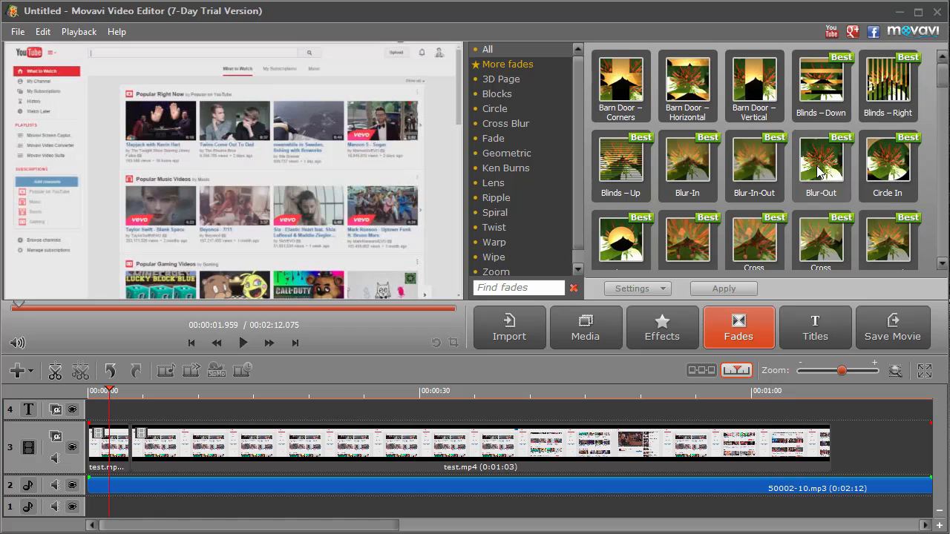
drag(765, 162, 176, 432)
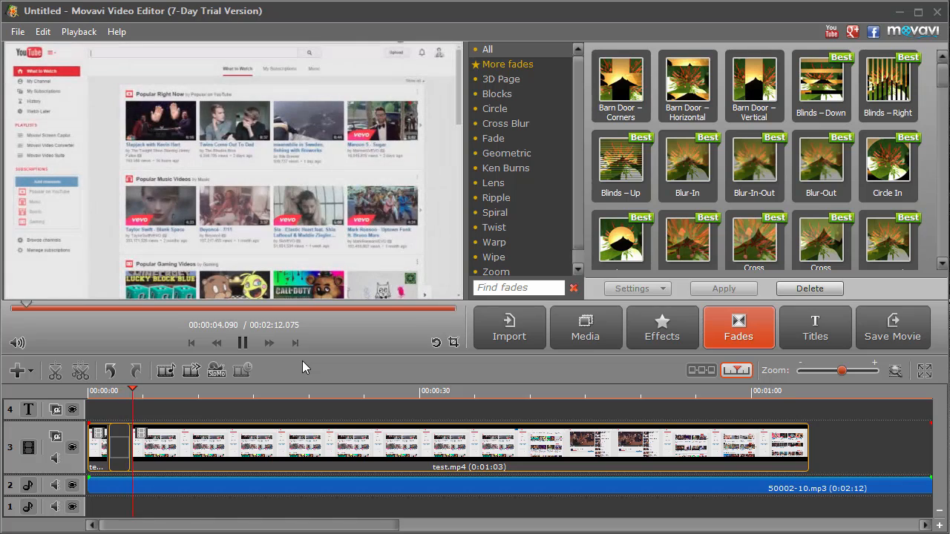
key(space)
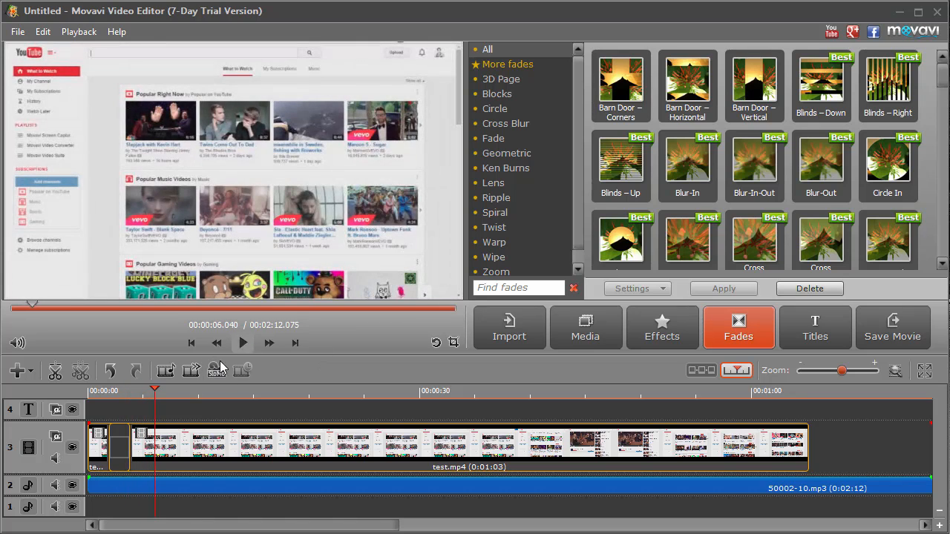
Step: Delete the Blur-In-Out fade and place the Cross Zoom-In fade between the two video parts instead
click(119, 446)
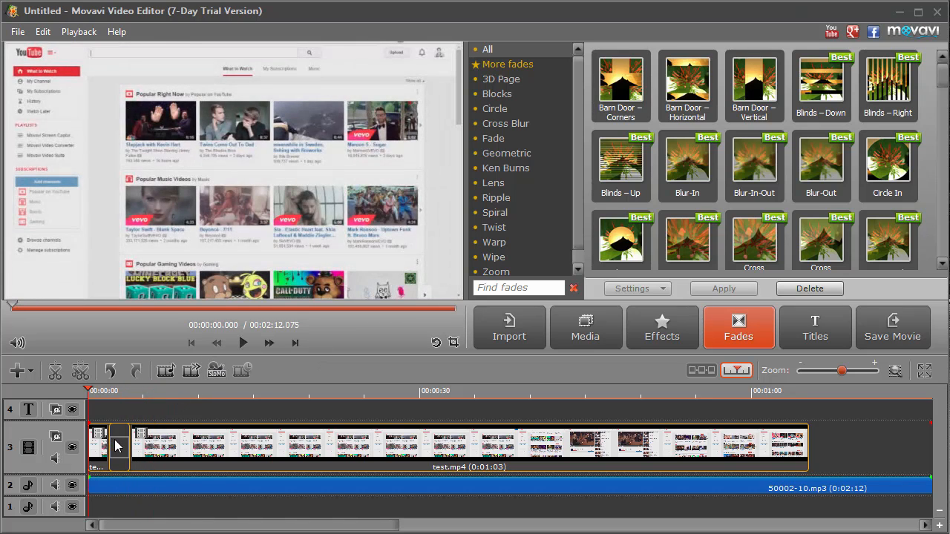
key(Delete)
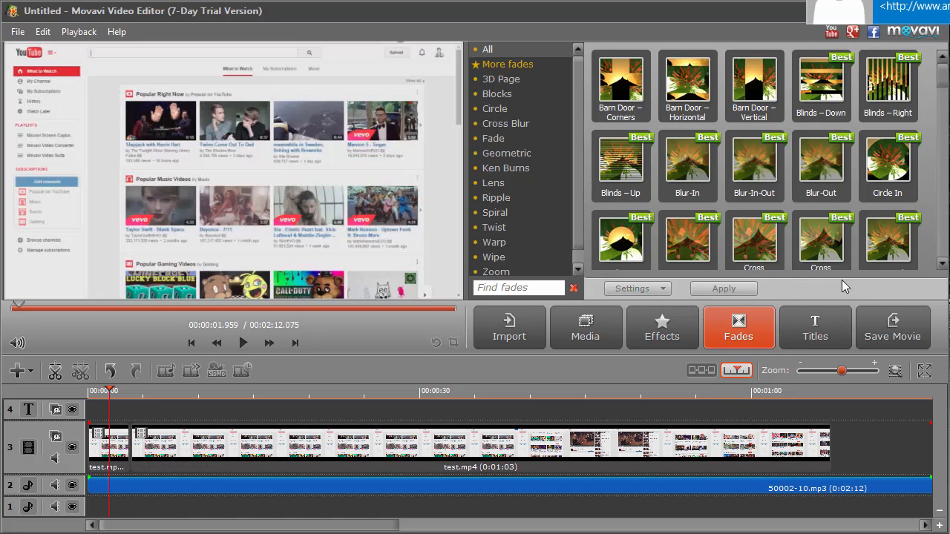
click(941, 263)
click(941, 263)
click(941, 263)
click(941, 263)
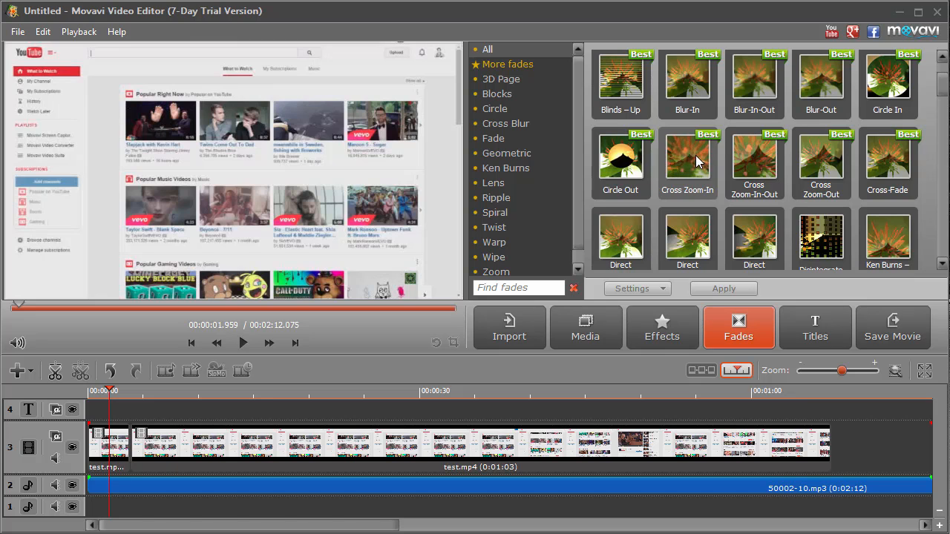
drag(696, 159, 168, 432)
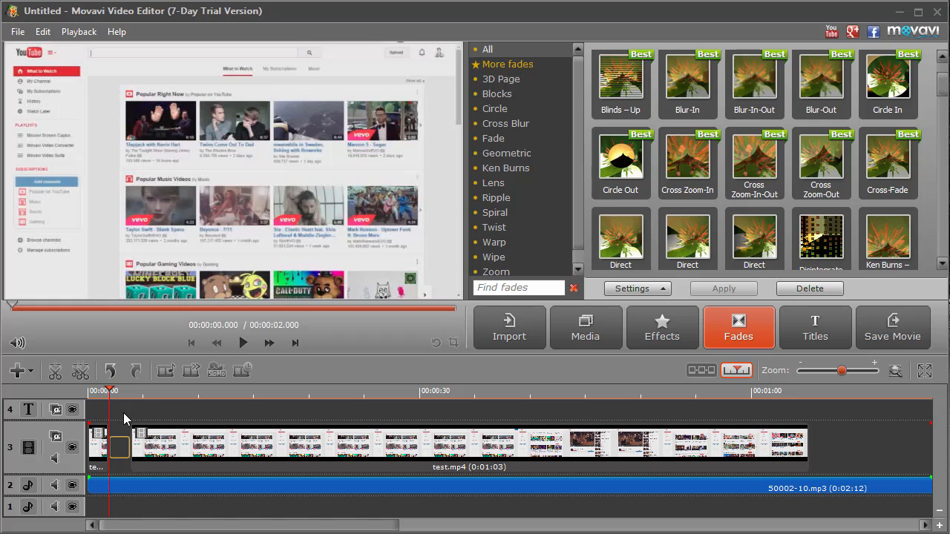
Step: Play the whole project to preview the Cross Zoom-In fade, and pause after the transition
right_click(136, 408)
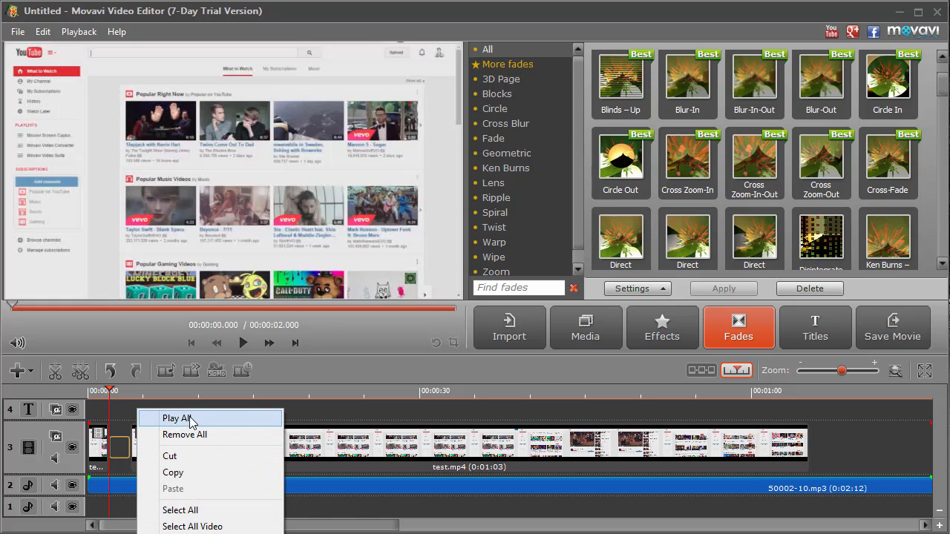
click(191, 421)
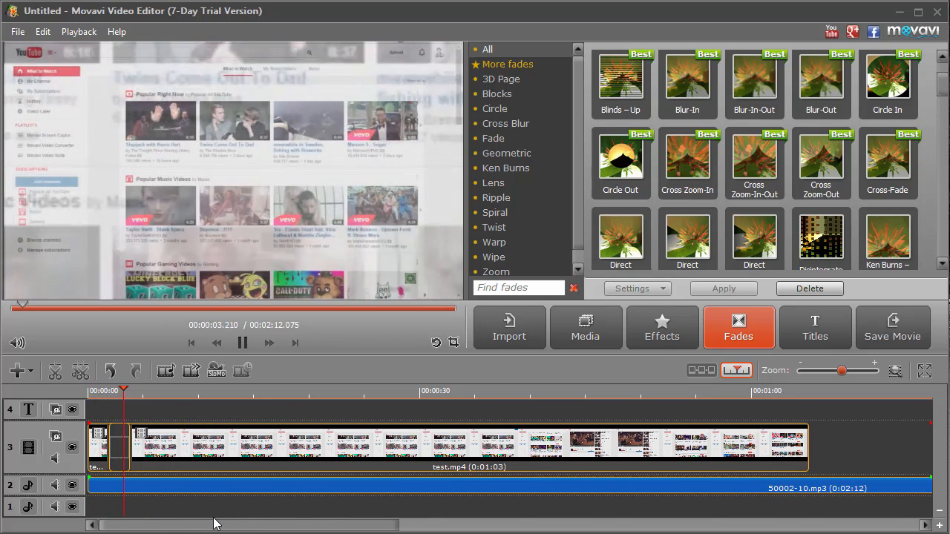
click(243, 344)
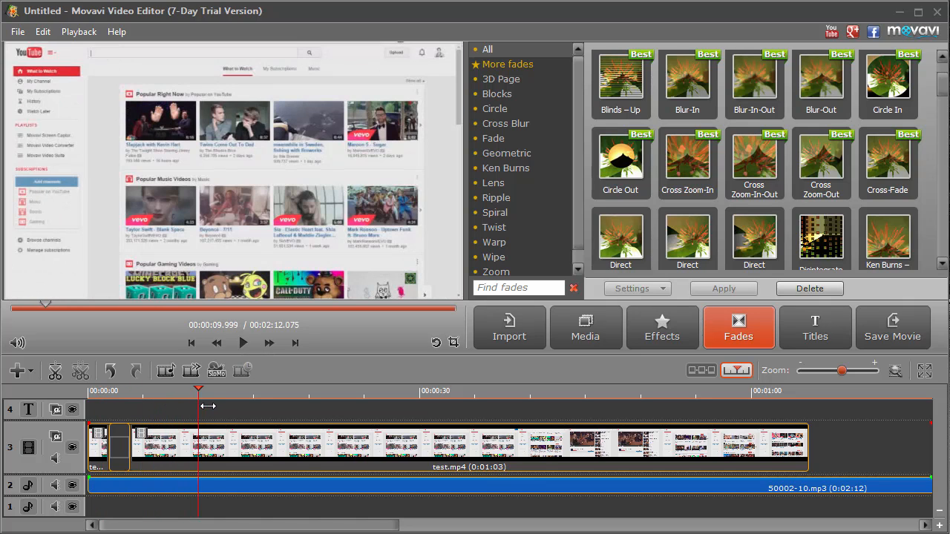
Step: Split the second part of the video clip at about 32 seconds on the timeline
drag(208, 405, 253, 406)
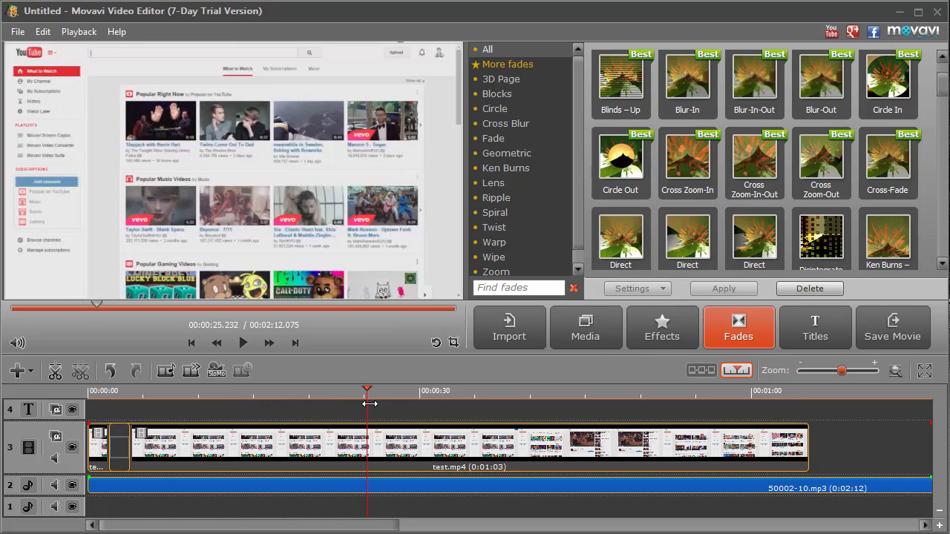
drag(396, 405, 220, 408)
drag(163, 416, 131, 417)
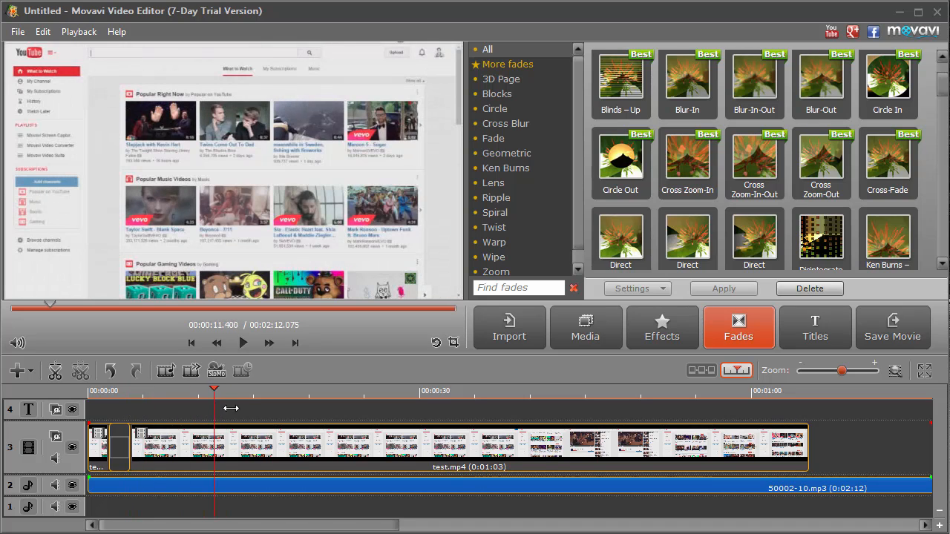
mouse_move(403, 409)
mouse_down()
mouse_move(493, 410)
mouse_move(453, 416)
mouse_move(465, 417)
mouse_up()
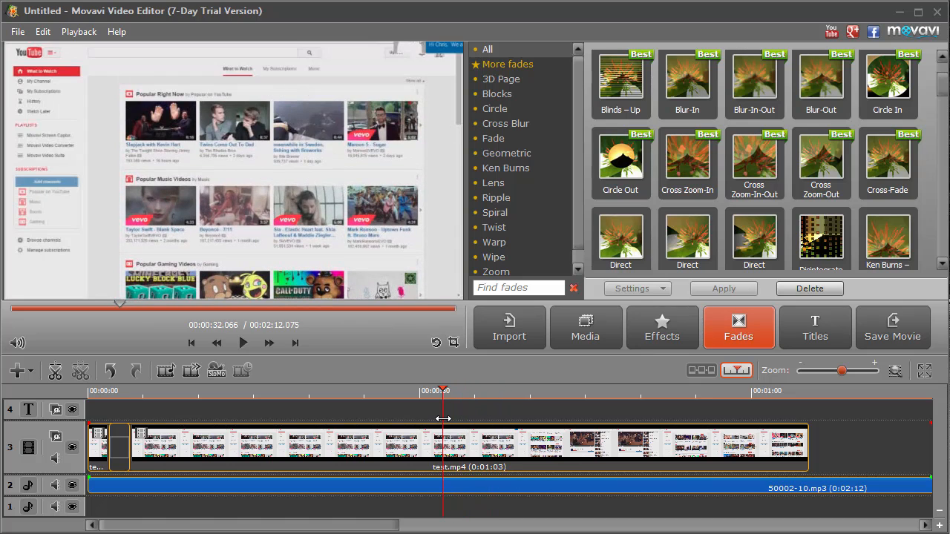
click(426, 445)
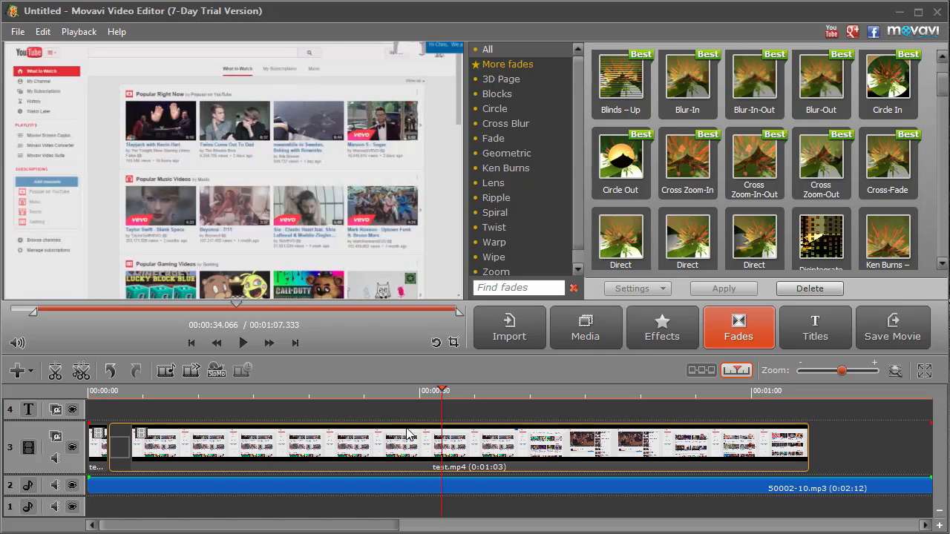
click(55, 375)
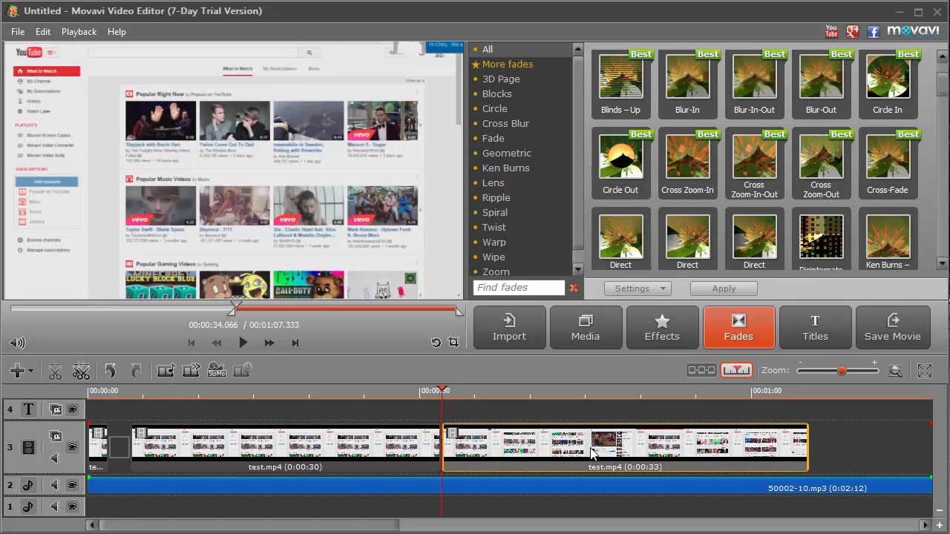
Step: Delete the 30-second middle part of the video and move the last part directly against the first
click(261, 440)
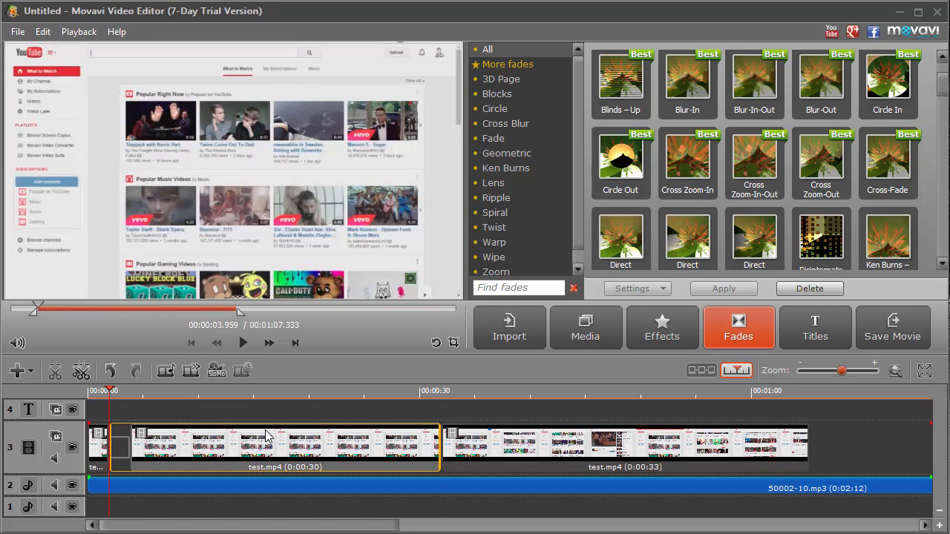
key(Delete)
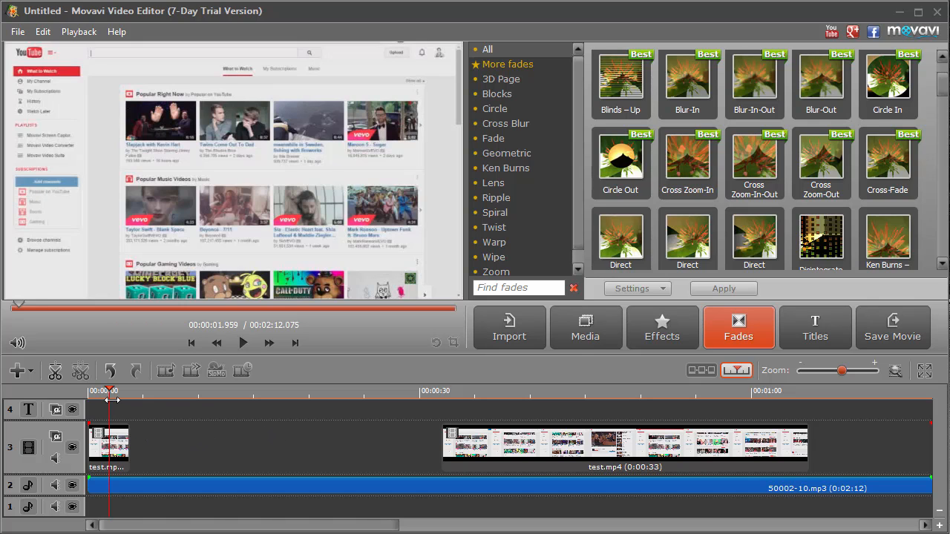
drag(111, 401, 71, 400)
drag(511, 451, 194, 454)
click(553, 440)
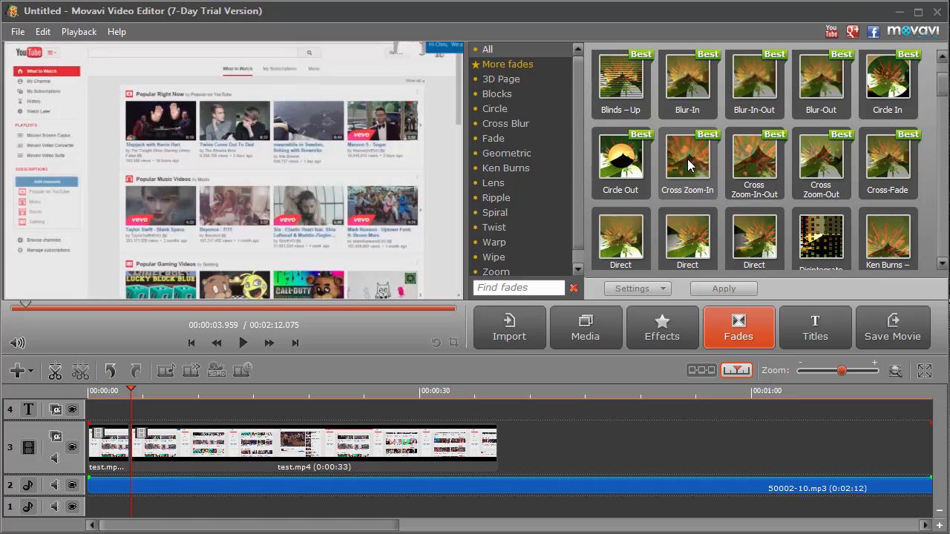
Step: Place the Cross Zoom-In fade between the two remaining video parts and play the project back
drag(688, 159, 121, 441)
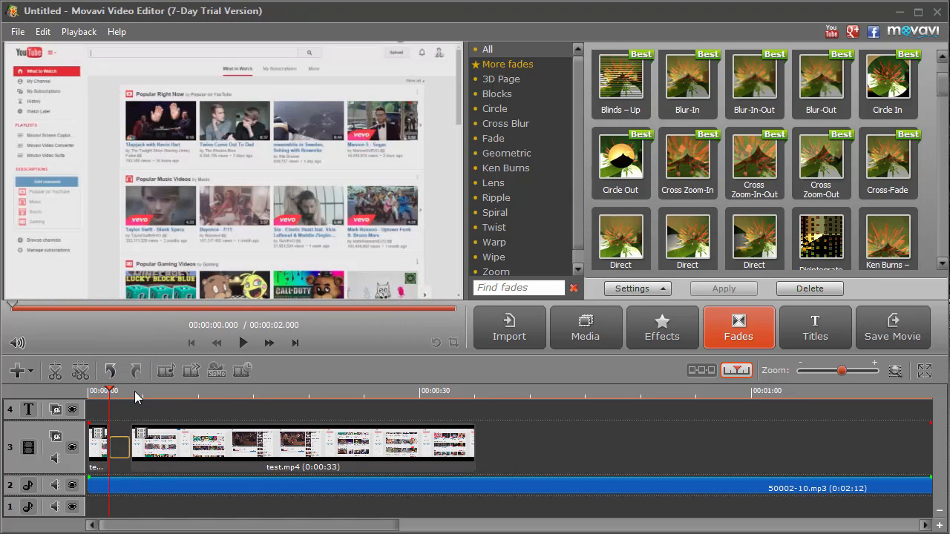
right_click(129, 414)
click(142, 416)
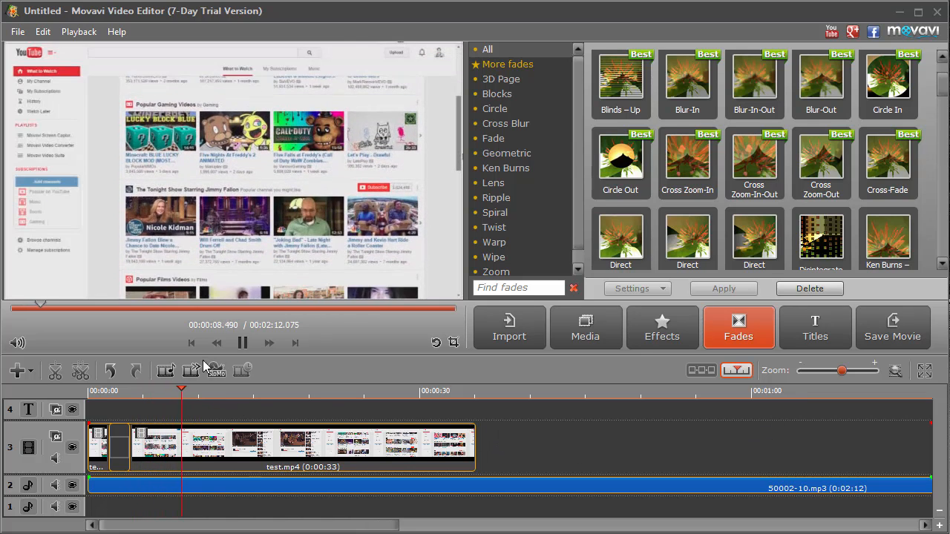
click(245, 345)
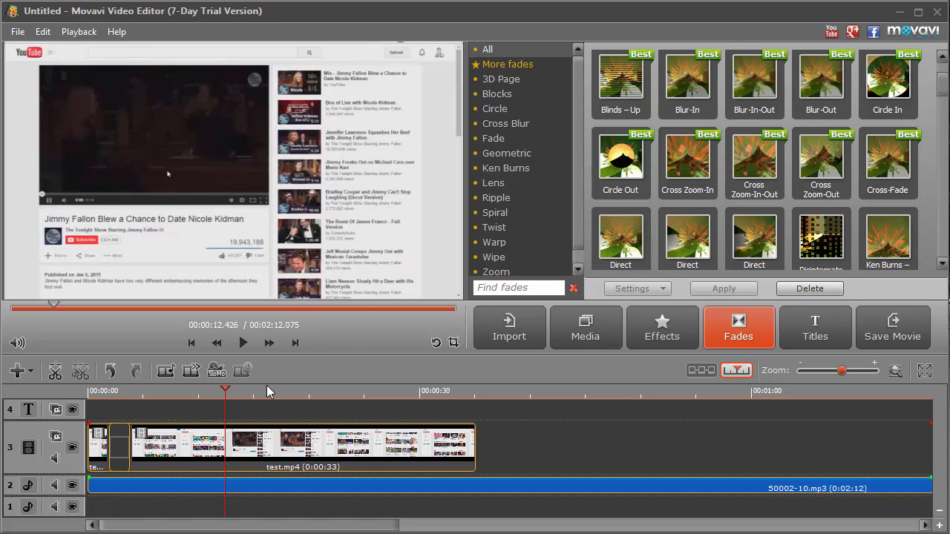
Step: Split the second video part at about 11.7 seconds on the timeline
drag(229, 411, 220, 411)
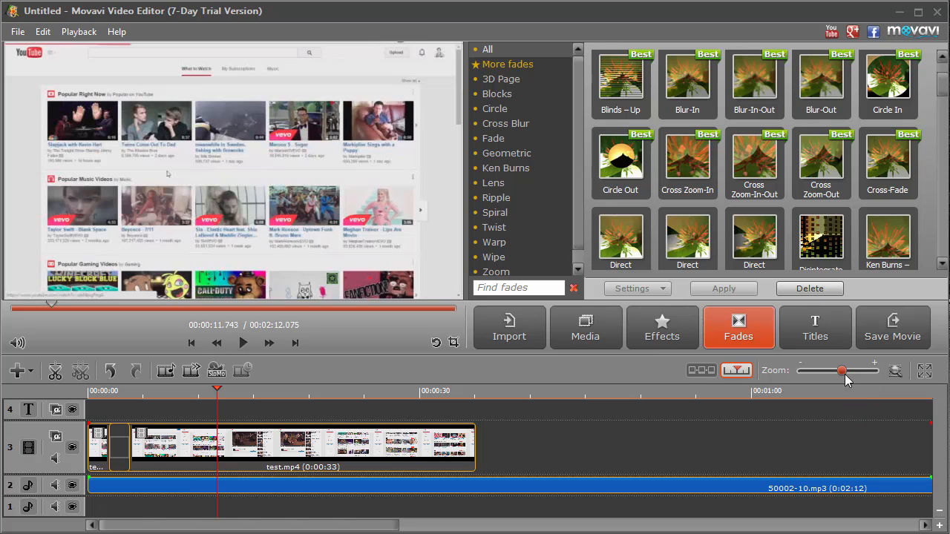
mouse_move(845, 377)
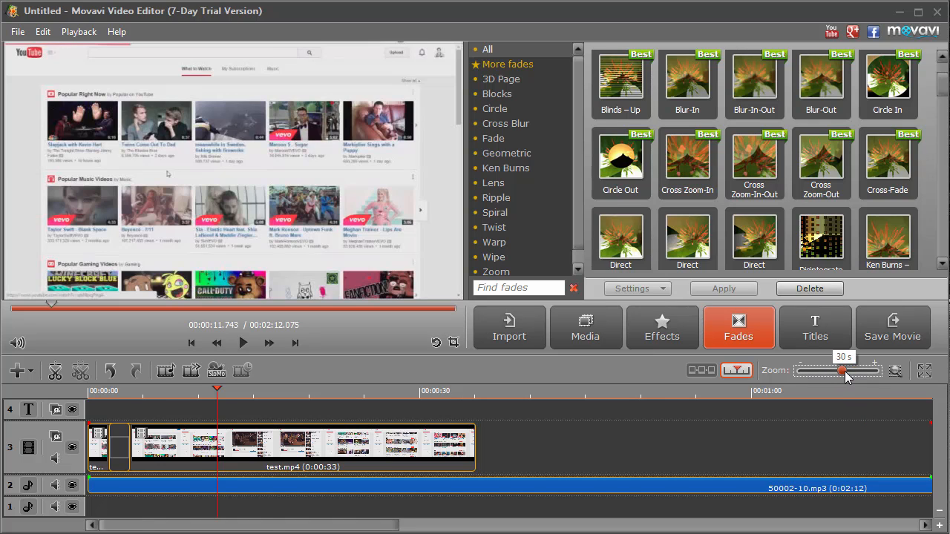
mouse_move(847, 377)
mouse_down()
mouse_move(860, 377)
mouse_move(840, 377)
mouse_up()
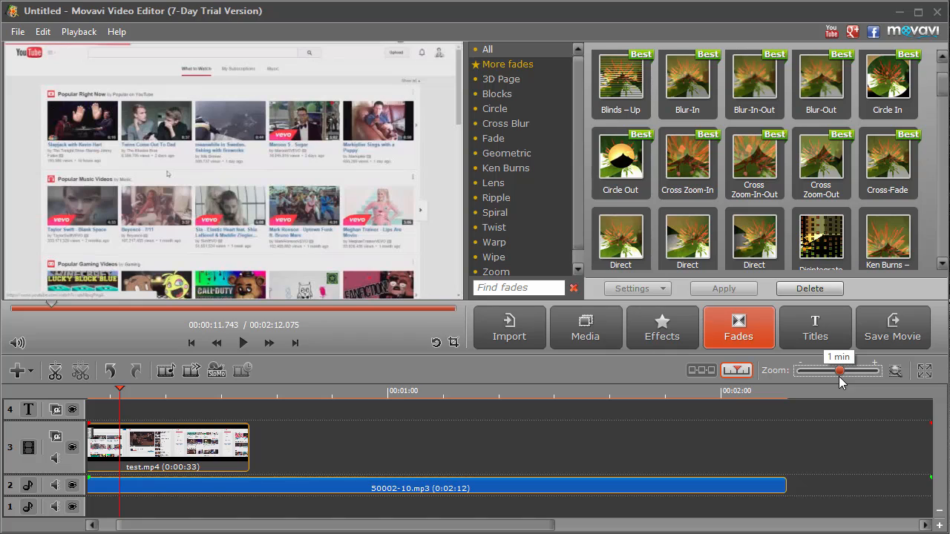
drag(130, 527, 64, 528)
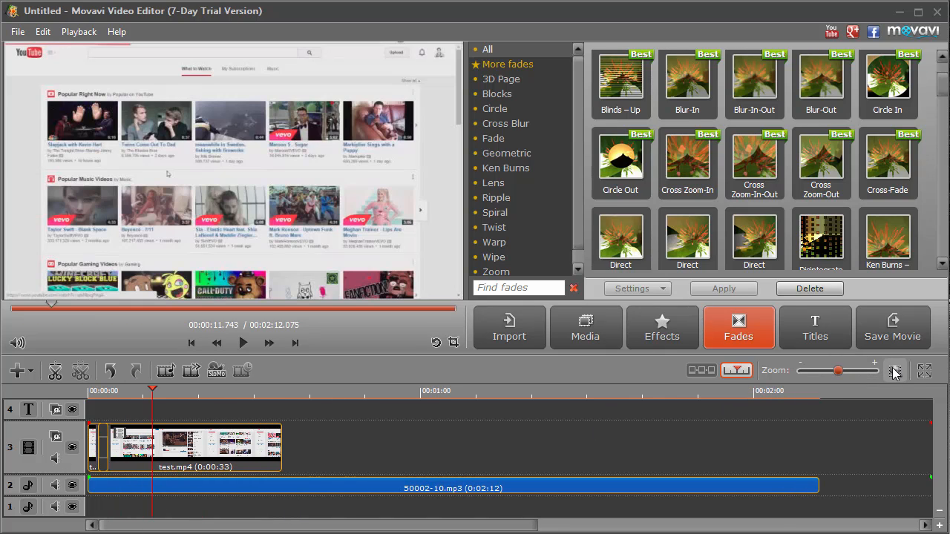
click(843, 374)
click(521, 439)
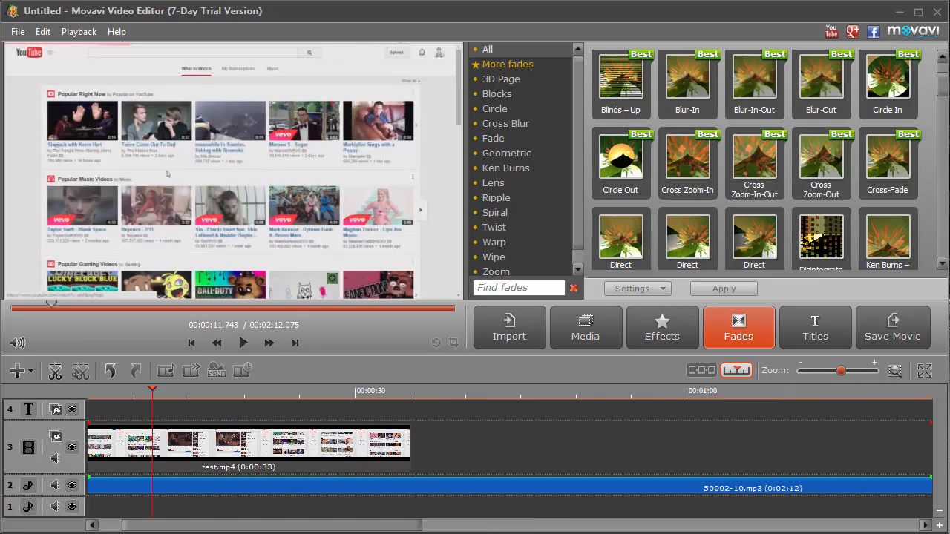
click(113, 526)
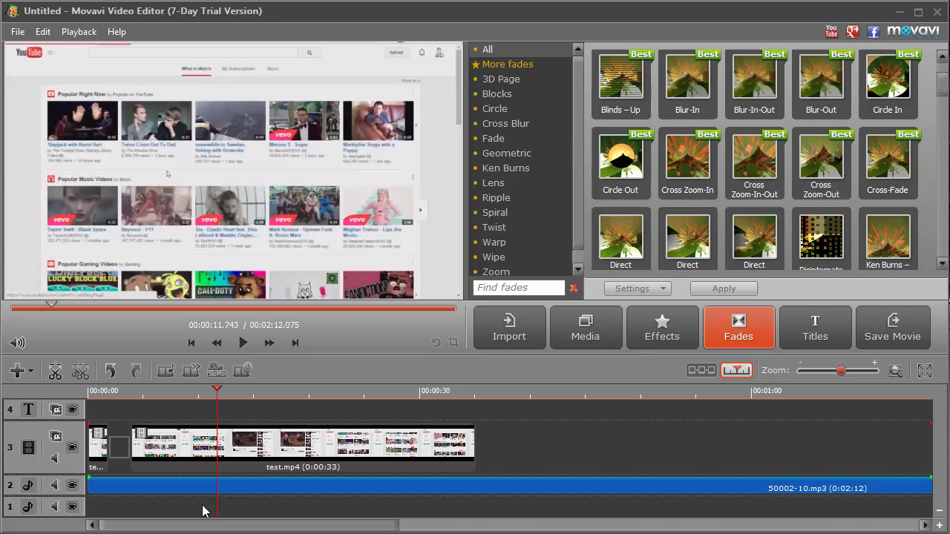
click(265, 449)
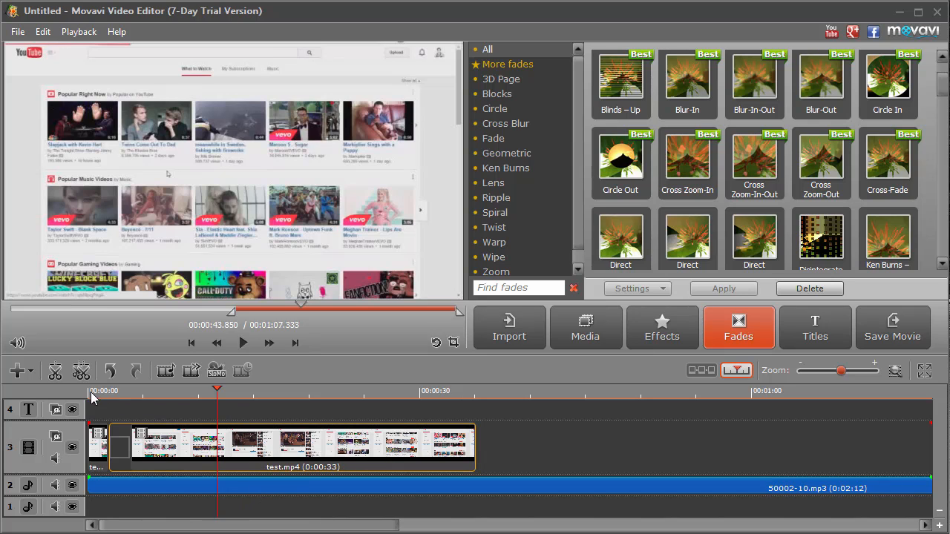
click(55, 371)
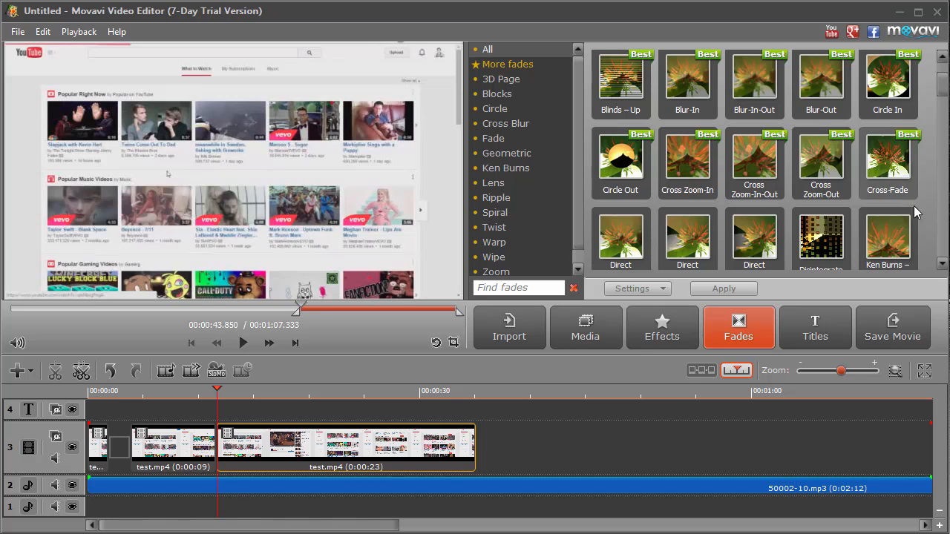
Step: Place the Ken Burns – Intense fade between the second and third video parts and play the project back
click(893, 245)
drag(893, 245, 246, 448)
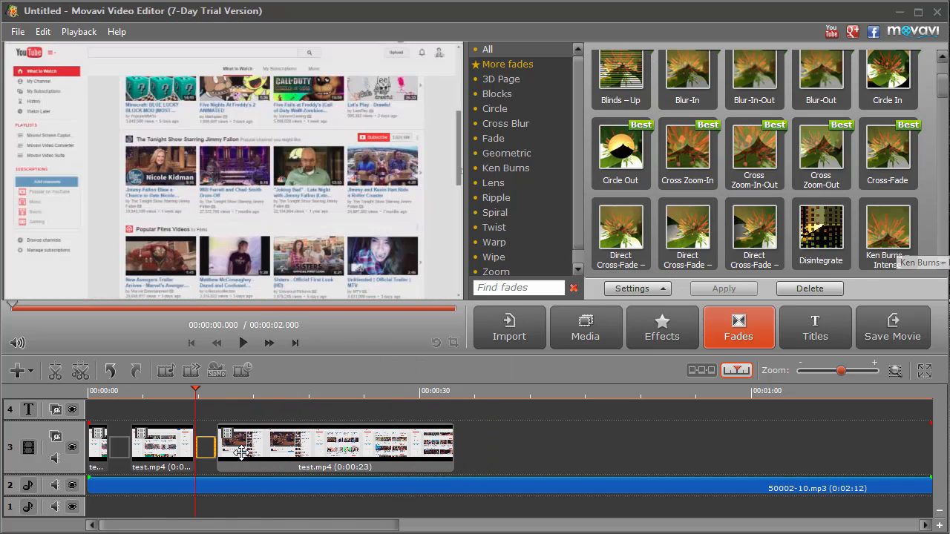
right_click(245, 447)
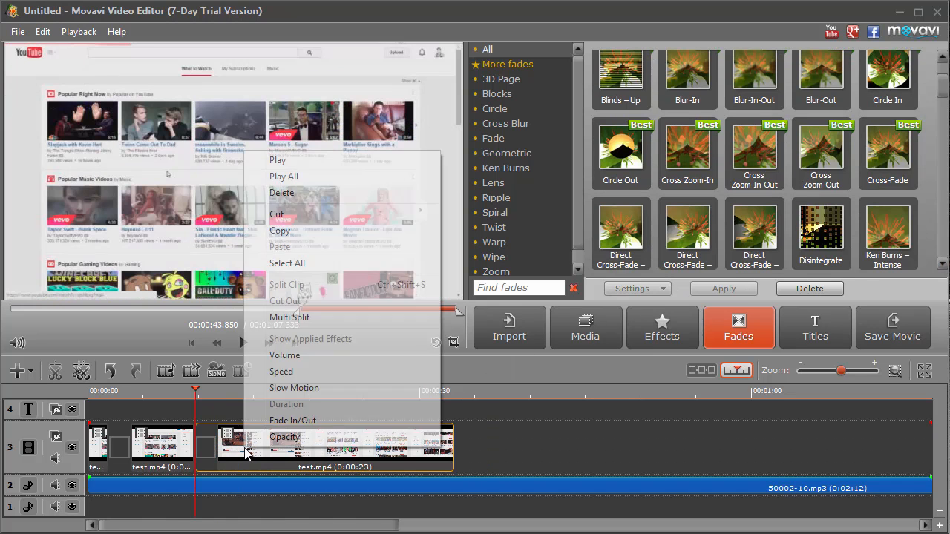
click(282, 176)
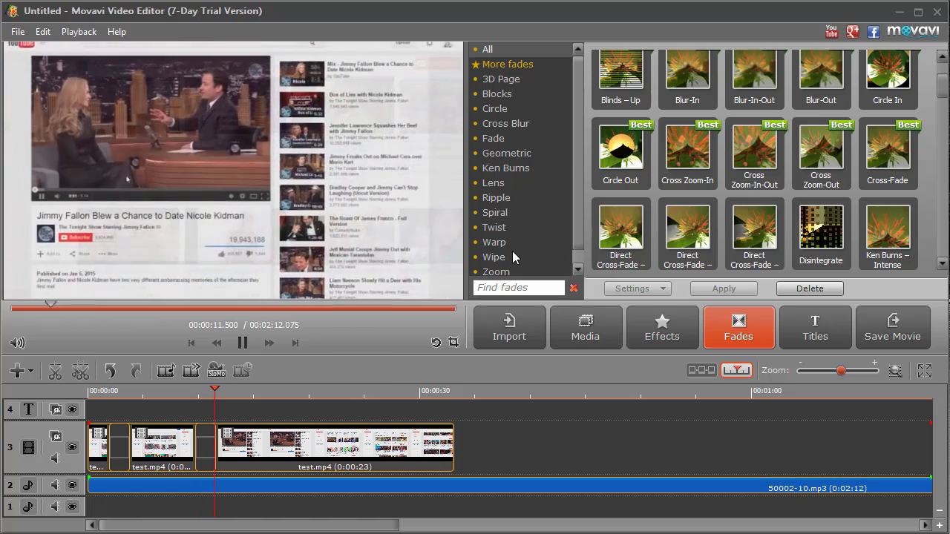
click(245, 343)
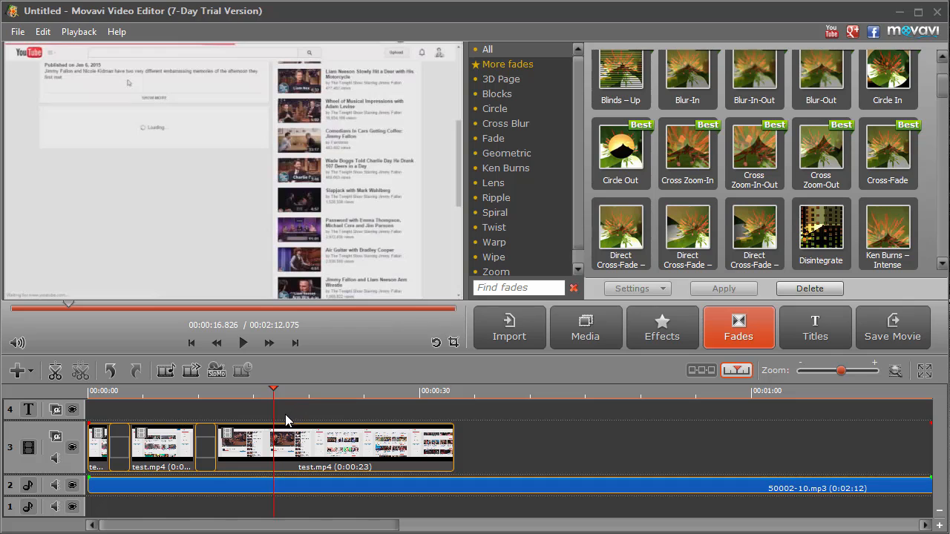
Step: Split the last video part at about 16.2 seconds and again at about 17.2 seconds on the timeline
mouse_move(271, 419)
mouse_down()
mouse_move(283, 419)
mouse_move(262, 423)
mouse_up()
click(315, 447)
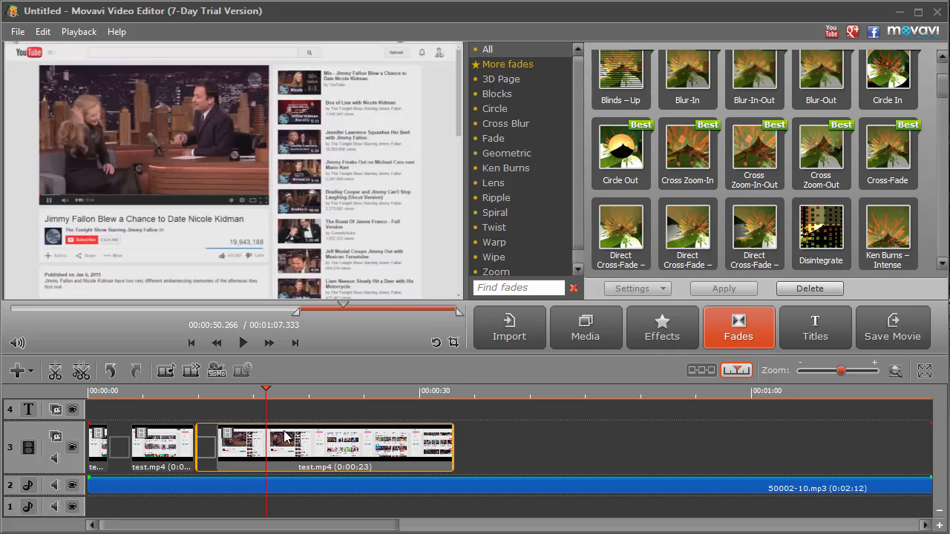
click(55, 370)
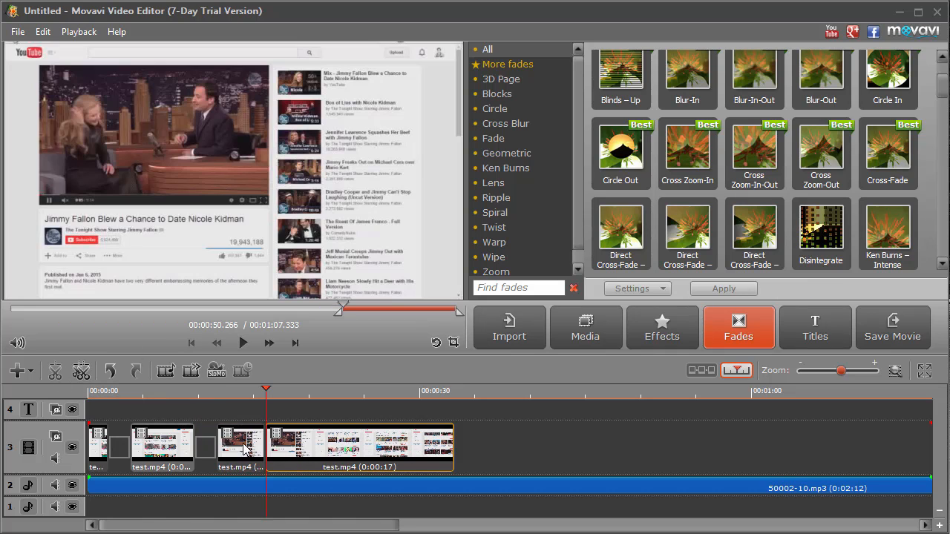
drag(267, 411, 281, 414)
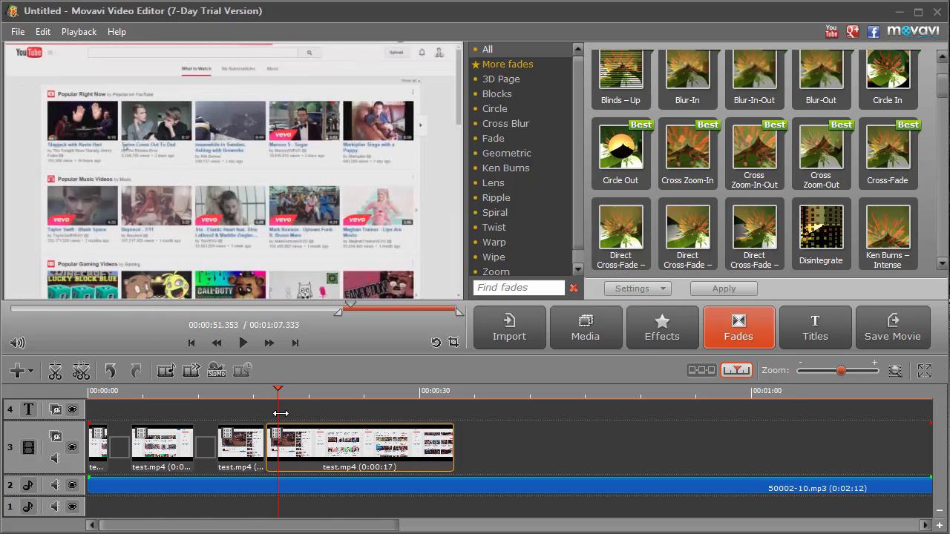
click(61, 372)
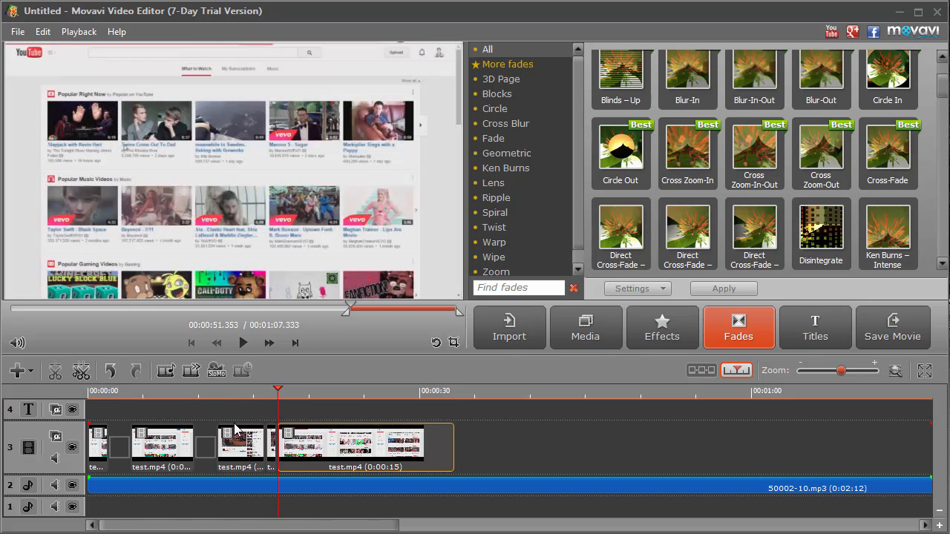
Step: Delete the one-second piece between the two new cuts and move the last video part up to close the gap
click(530, 445)
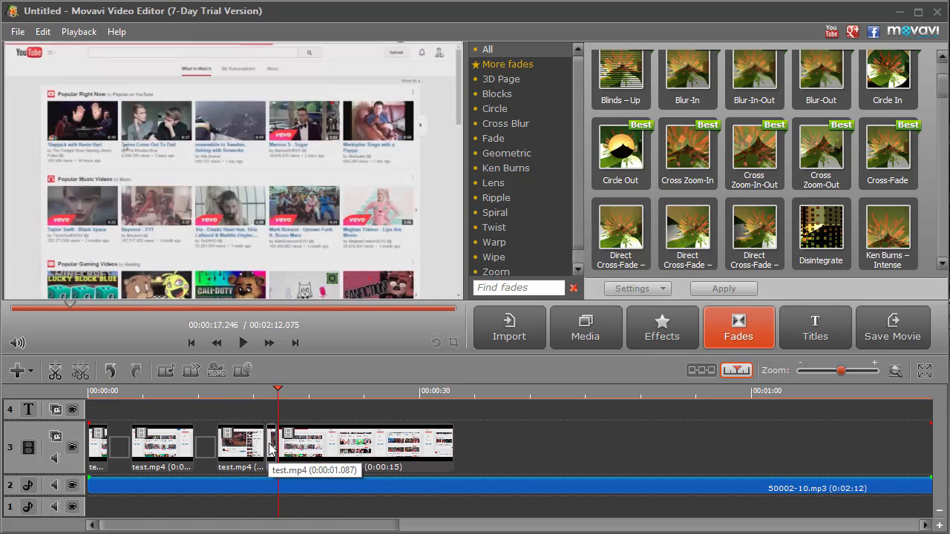
click(273, 445)
key(Delete)
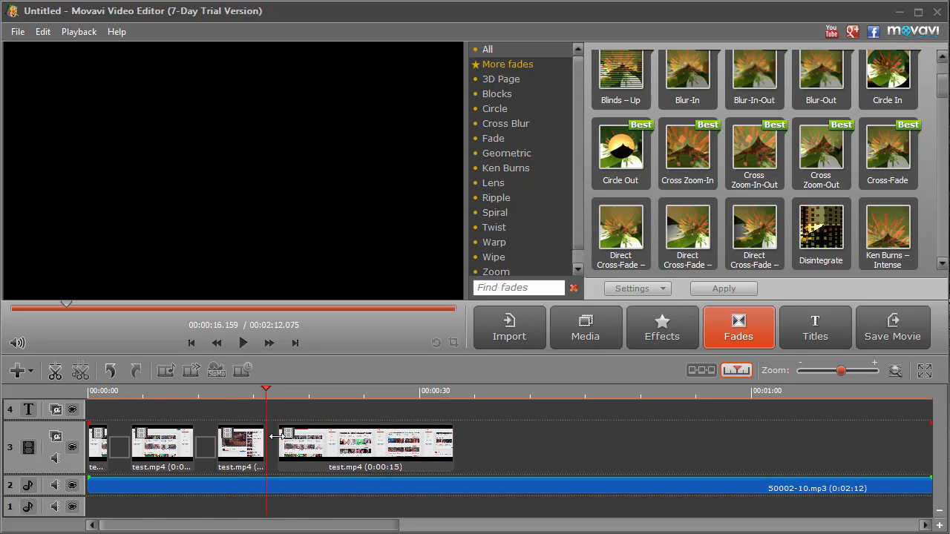
drag(303, 445, 289, 444)
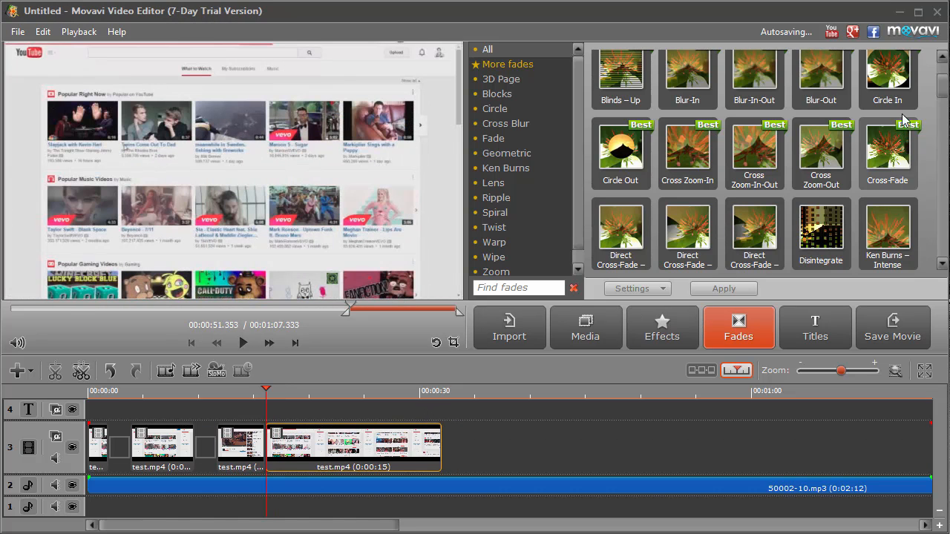
Step: Place the Smear - Left-Down fade between the last two video parts
drag(947, 91, 944, 201)
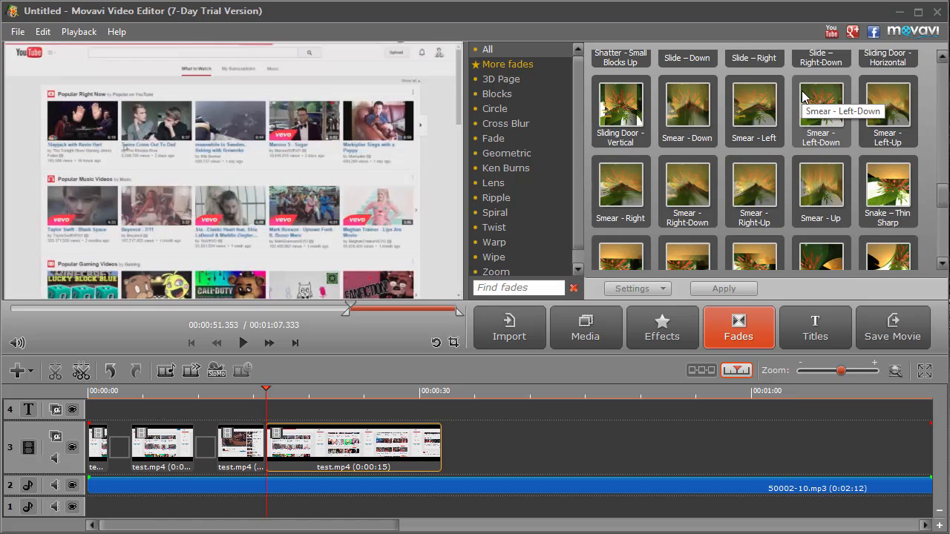
drag(818, 104, 277, 437)
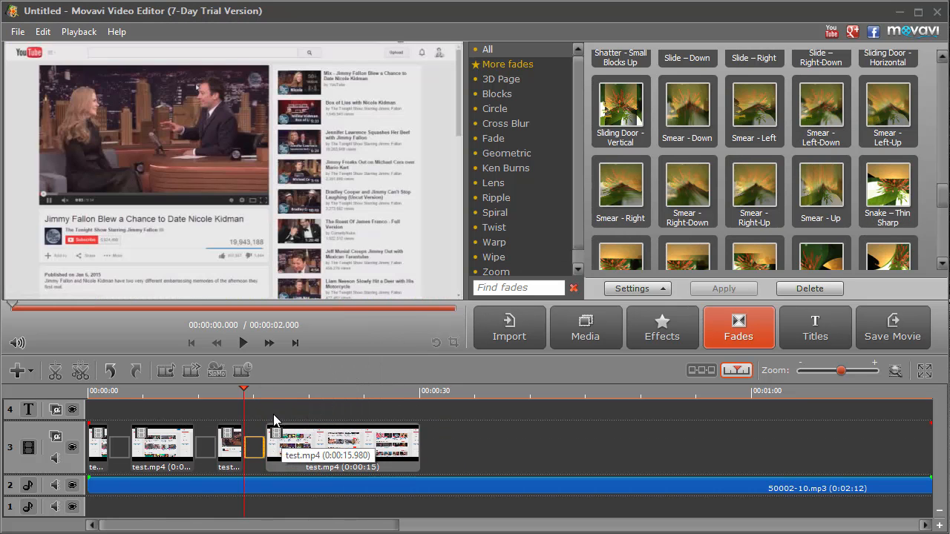
Step: Play the project back to about 18 seconds to check the fades and browse the available video effects
right_click(435, 413)
click(519, 417)
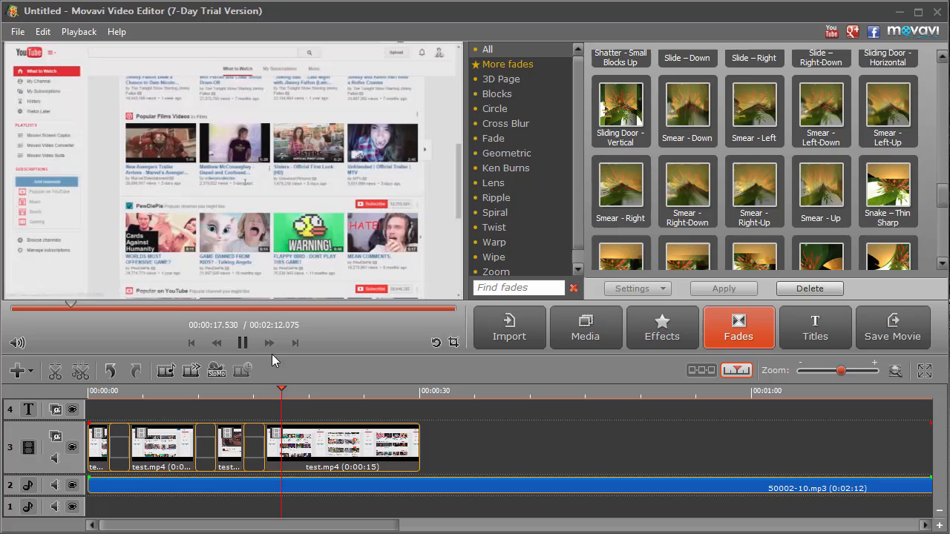
click(242, 342)
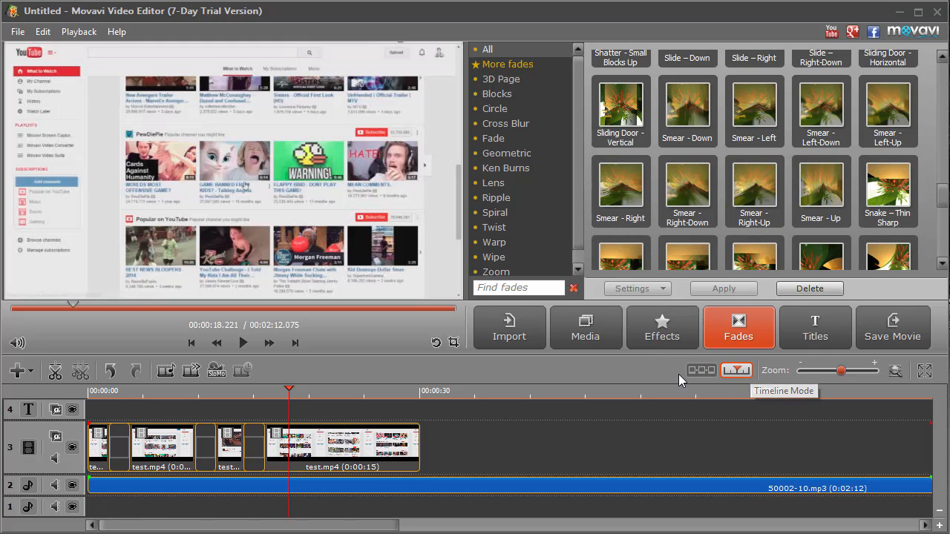
click(659, 338)
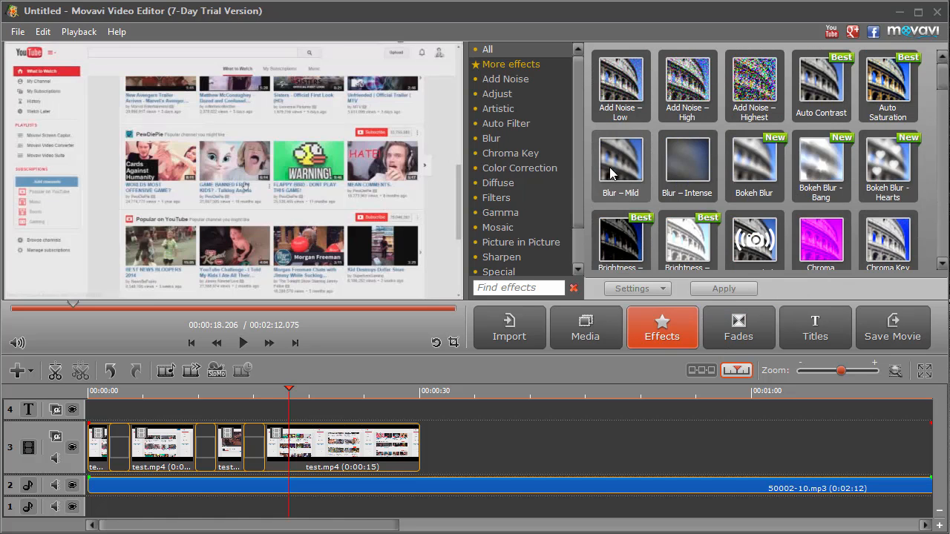
drag(942, 75, 945, 181)
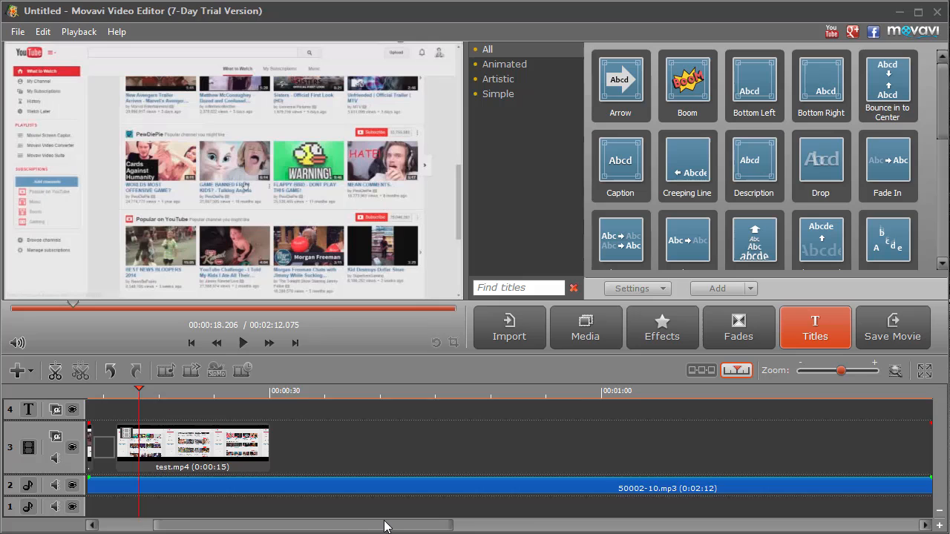
Step: Trim the end of the 50002-10.mp3 music clip so it finishes with the last video part at about 30 seconds
drag(384, 525, 606, 525)
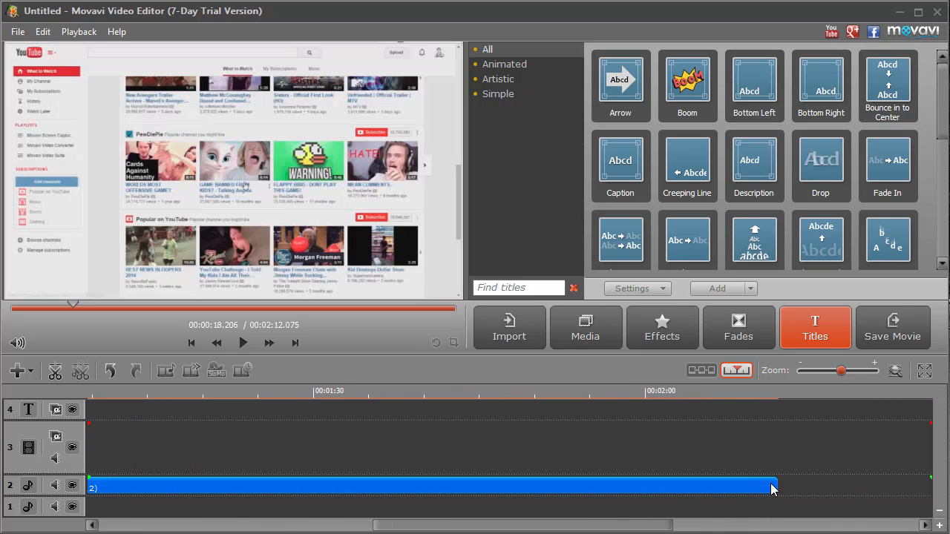
drag(778, 490, 117, 489)
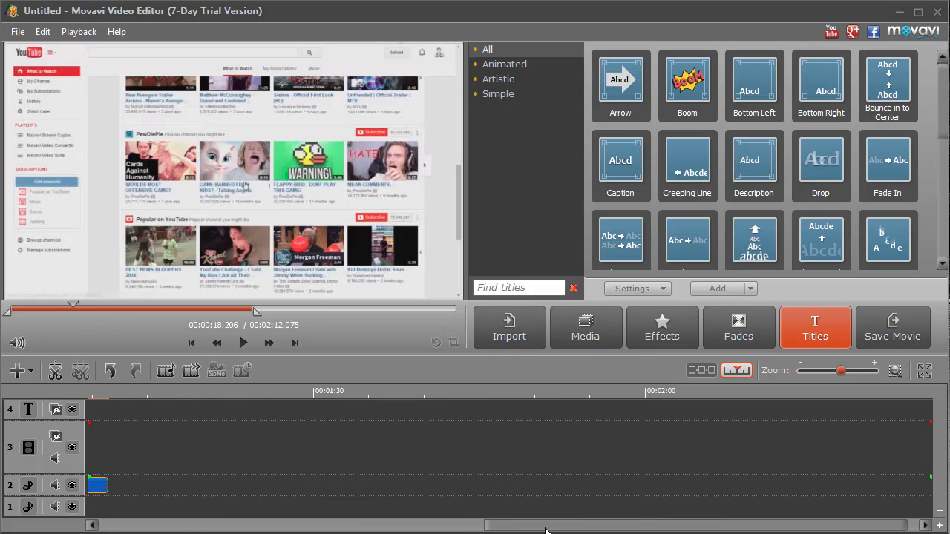
drag(546, 527, 249, 525)
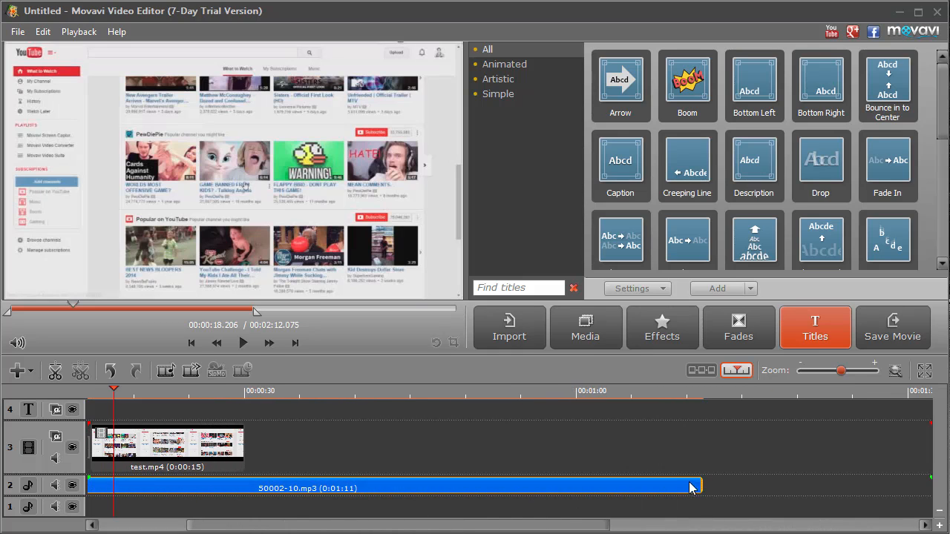
drag(700, 484, 244, 486)
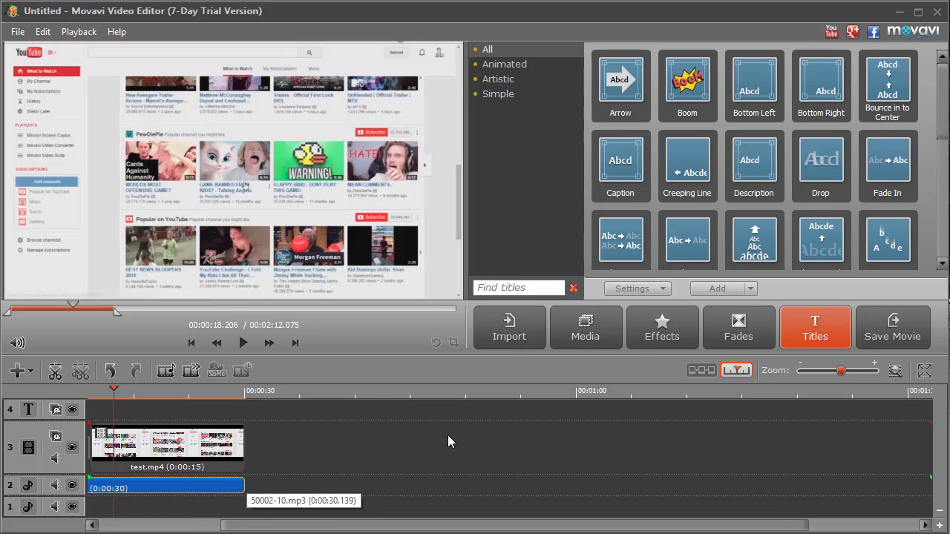
Step: Apply a short fade-out to the end of the trimmed background music clip, leaving fade-in off
right_click(219, 487)
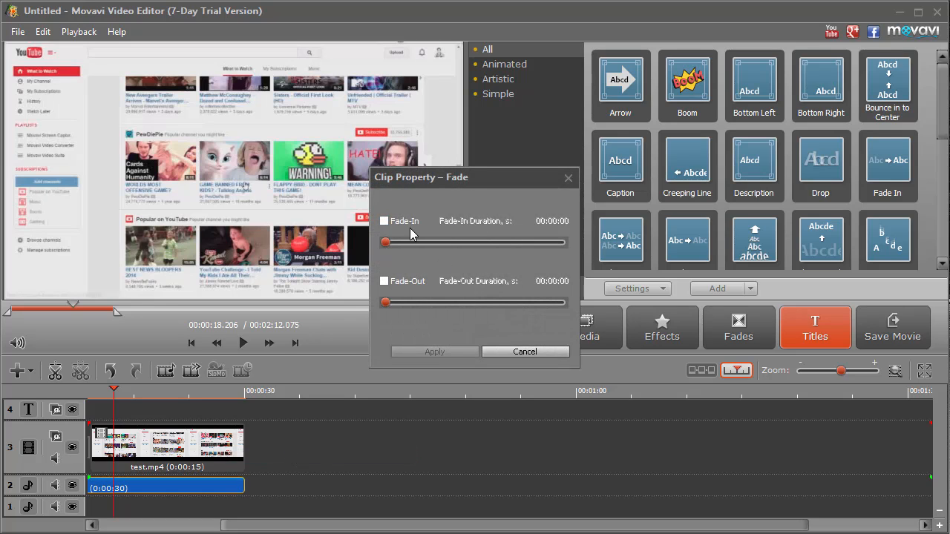
click(384, 282)
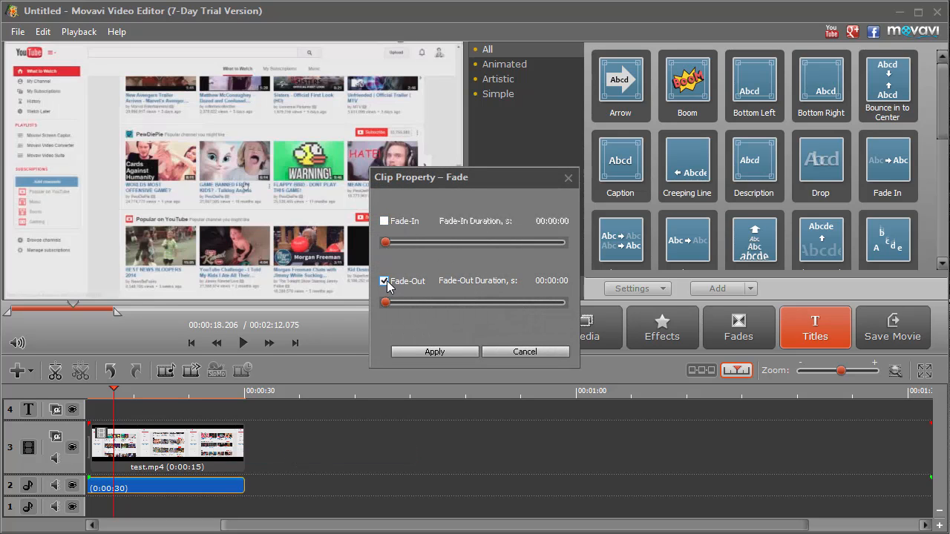
drag(384, 304, 403, 307)
click(420, 350)
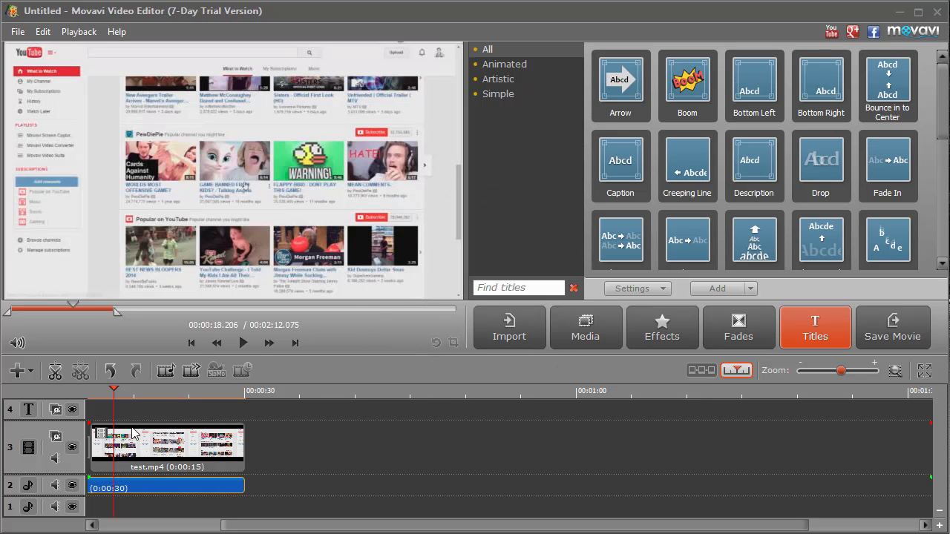
Step: Play the project's ending from about 29 seconds and return the playhead to the start of the timeline
drag(115, 413, 246, 413)
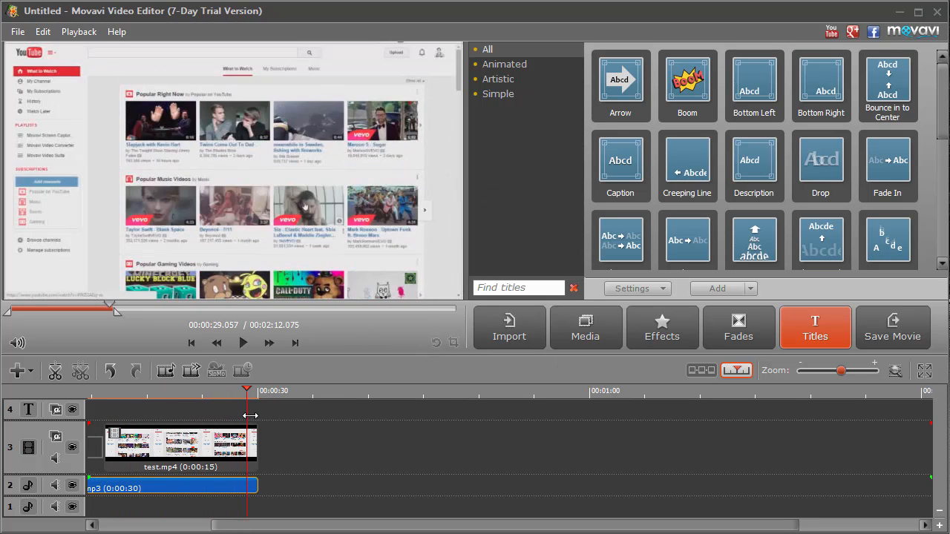
click(244, 344)
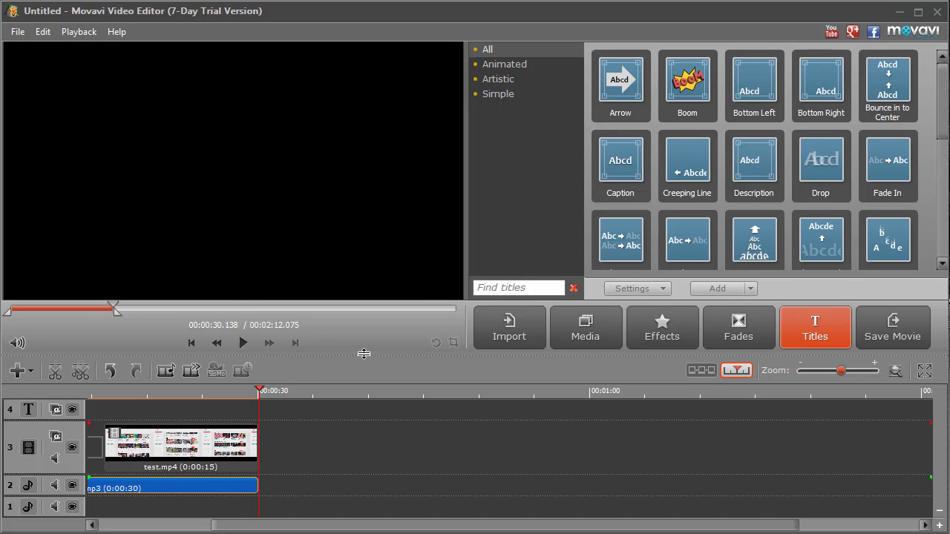
drag(256, 389, 87, 413)
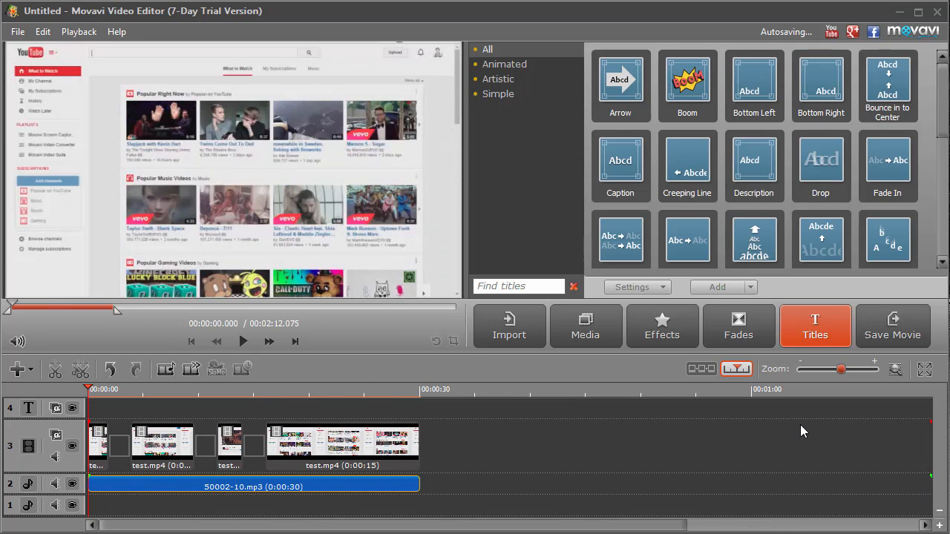
Step: Save the project as a video file in MP4 (MPEG-4) format with the MPEG-4 Video preset, keeping its default encoding settings
click(905, 330)
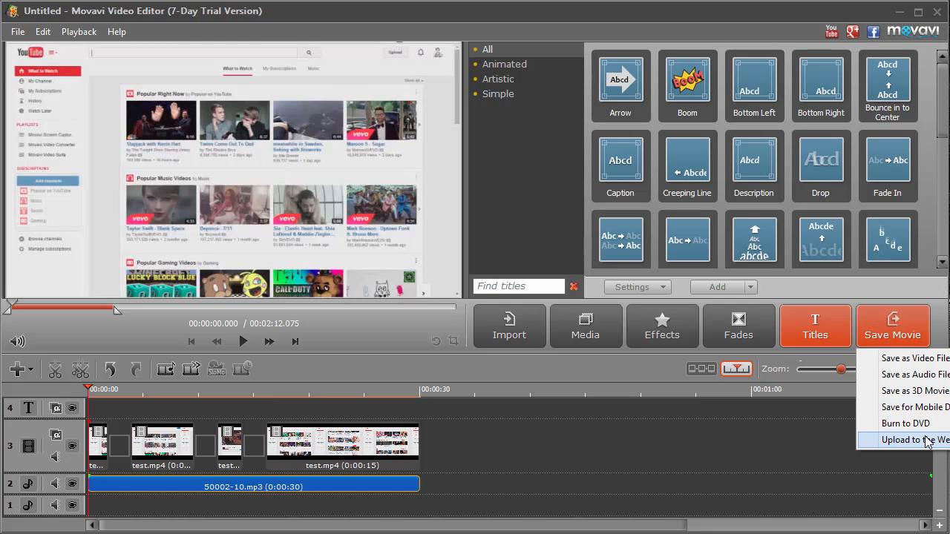
click(944, 363)
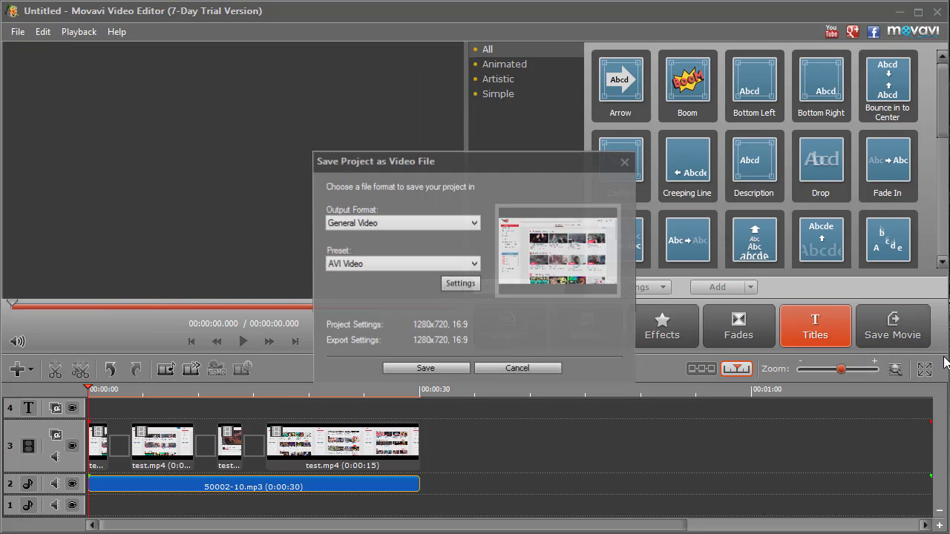
click(410, 221)
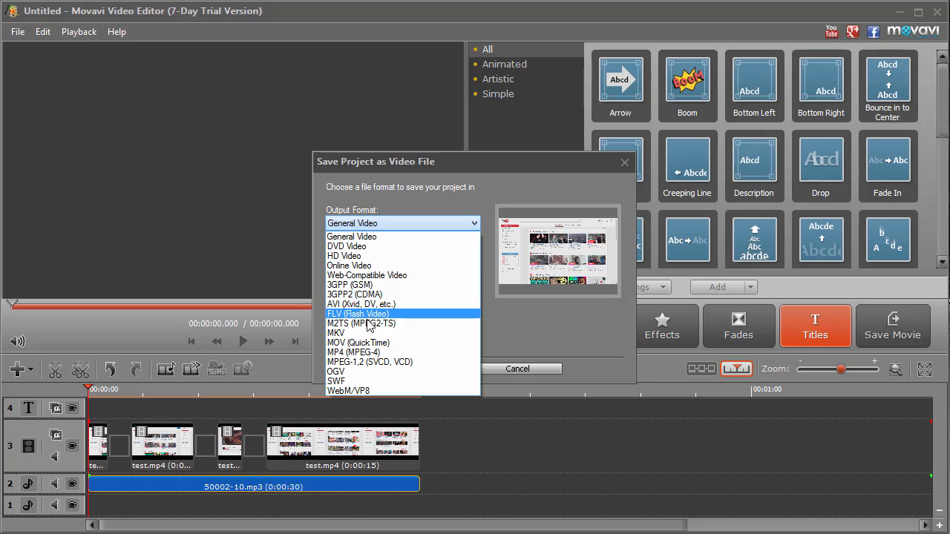
click(361, 352)
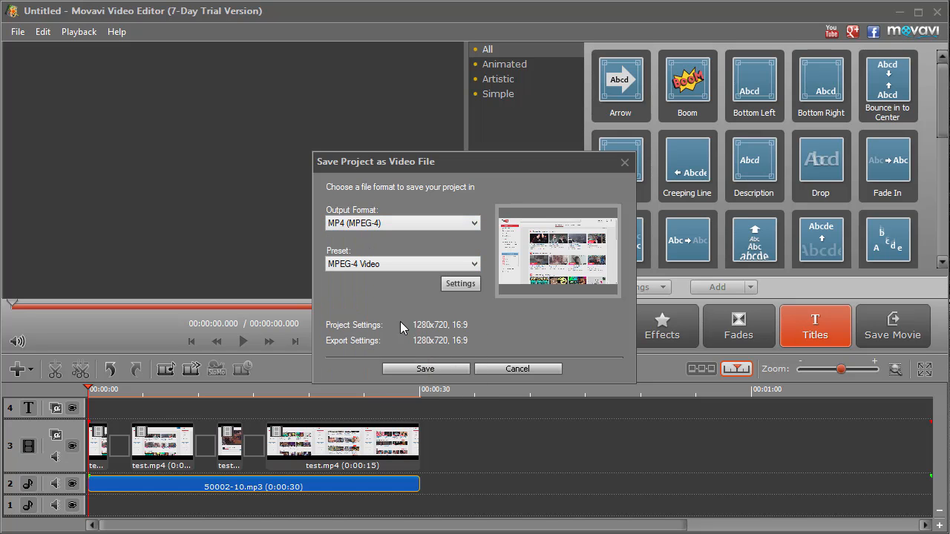
click(459, 283)
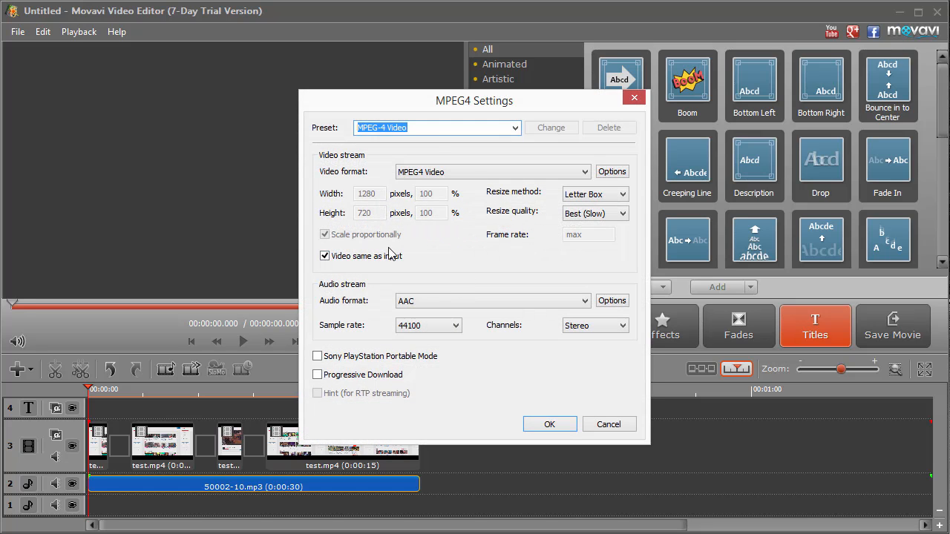
click(609, 424)
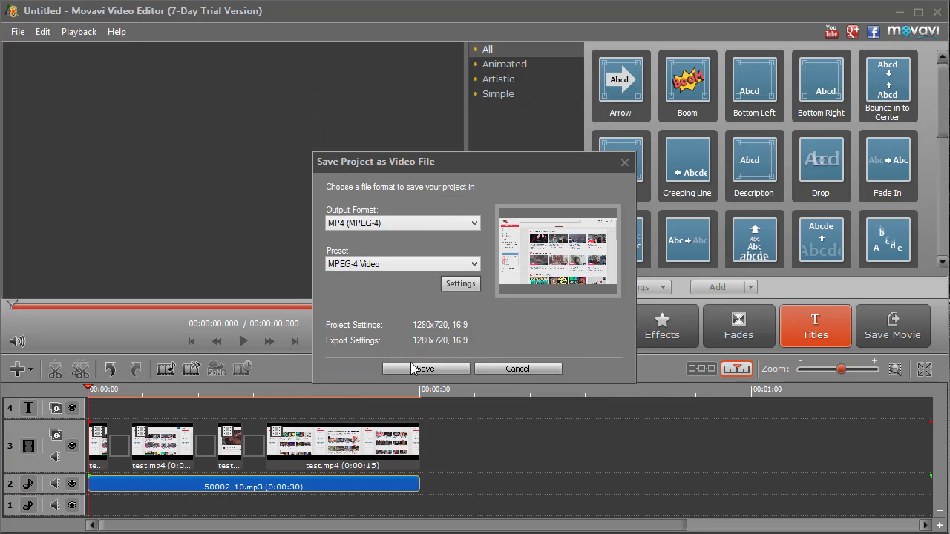
click(414, 369)
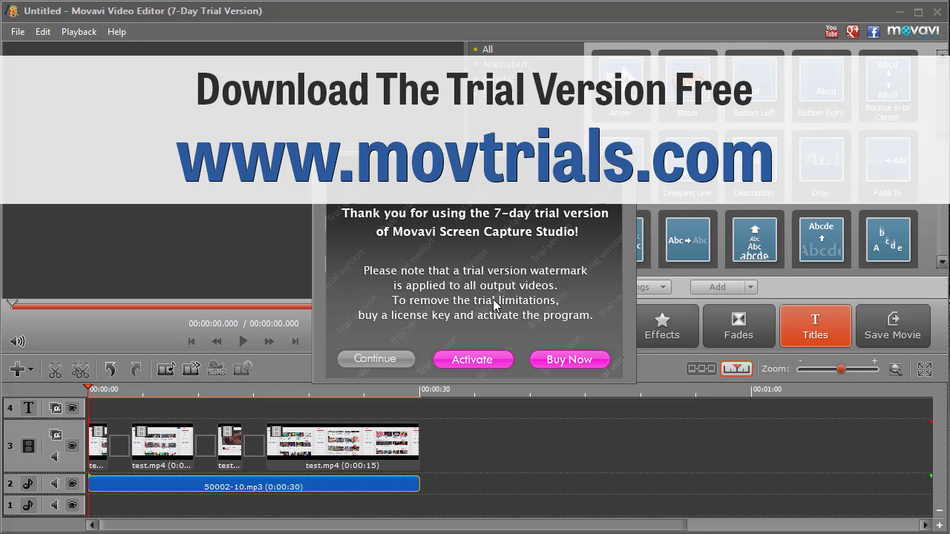
Step: Open the Screen Capture Studio purchase page in the browser from the trial notice and view the license types and prices
click(571, 359)
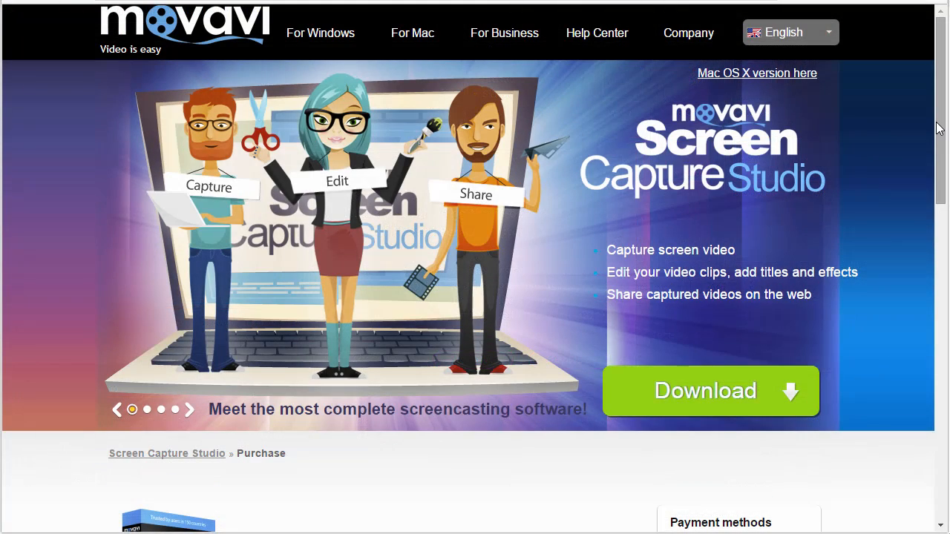
scroll(934, 215, down, 3)
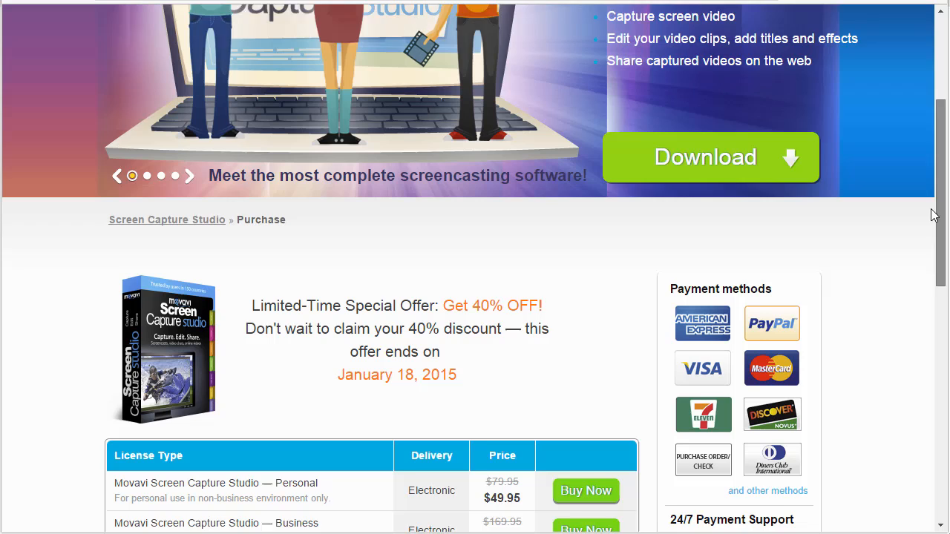
drag(934, 216, 933, 257)
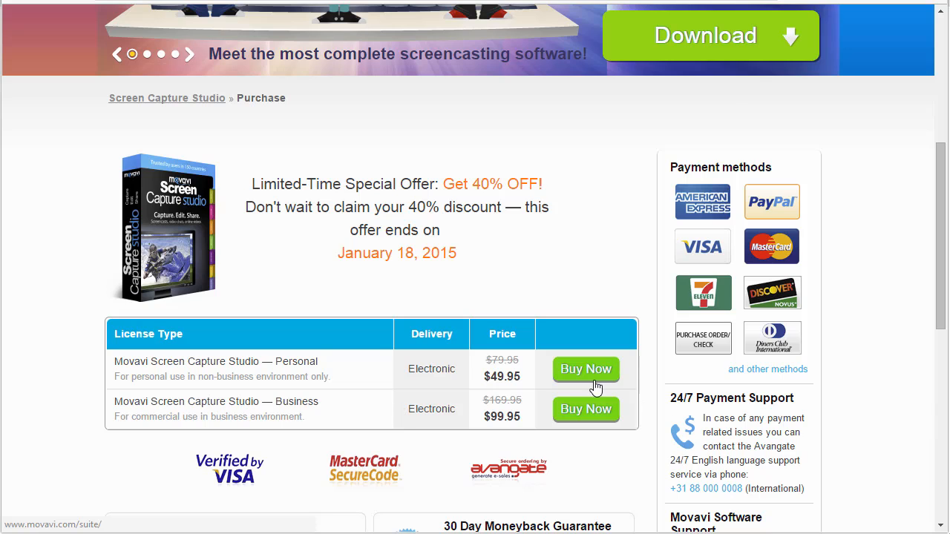
Step: Open the Windows software section of the Movavi store and look through the listed products and license prices
scroll(337, 207, up, 5)
mouse_move(327, 31)
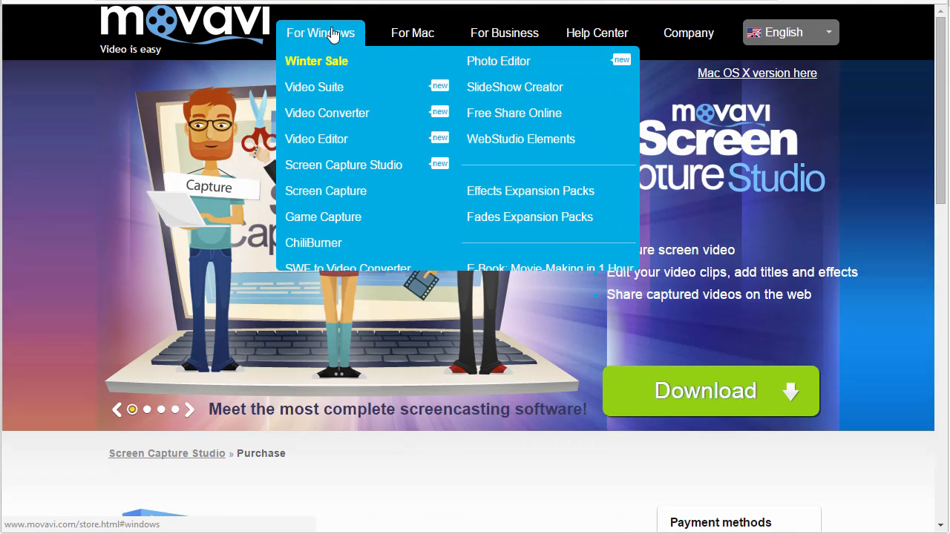
click(522, 349)
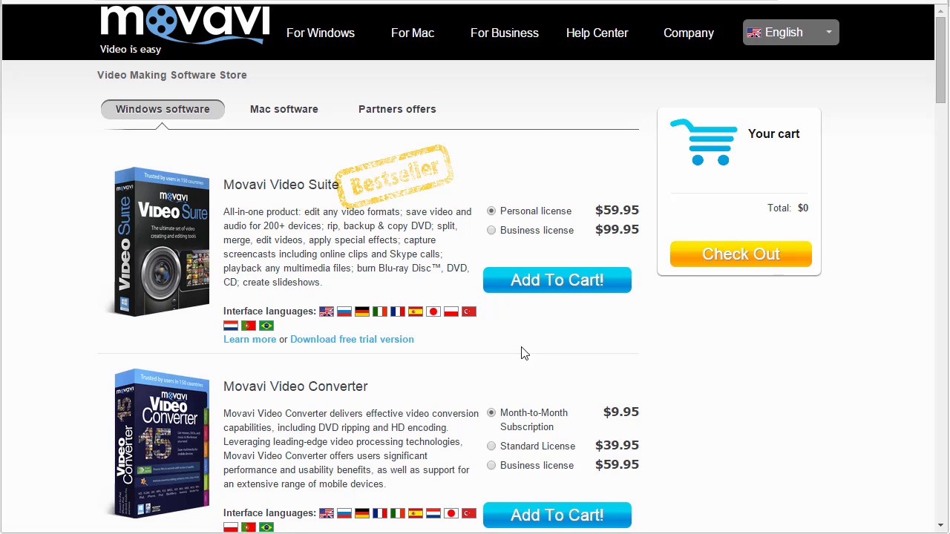
mouse_move(401, 31)
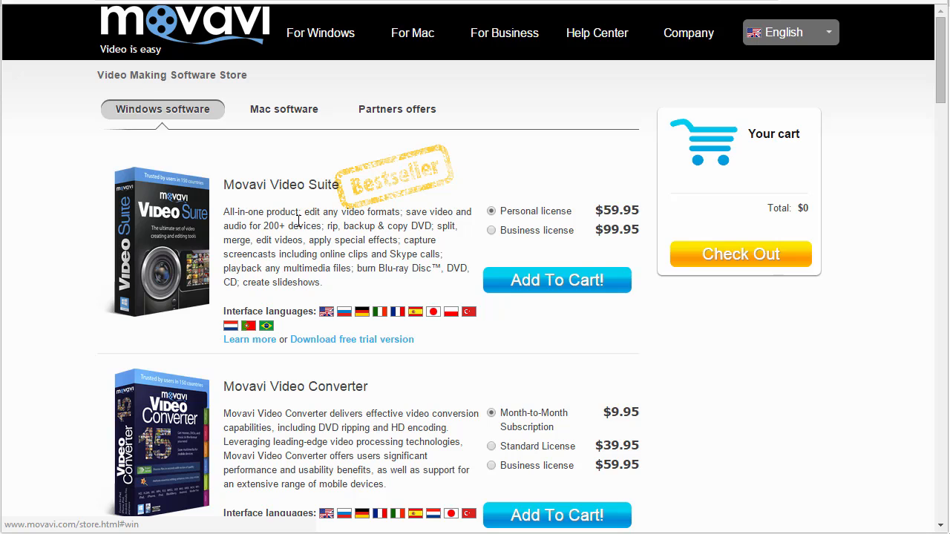
scroll(330, 254, down, 4)
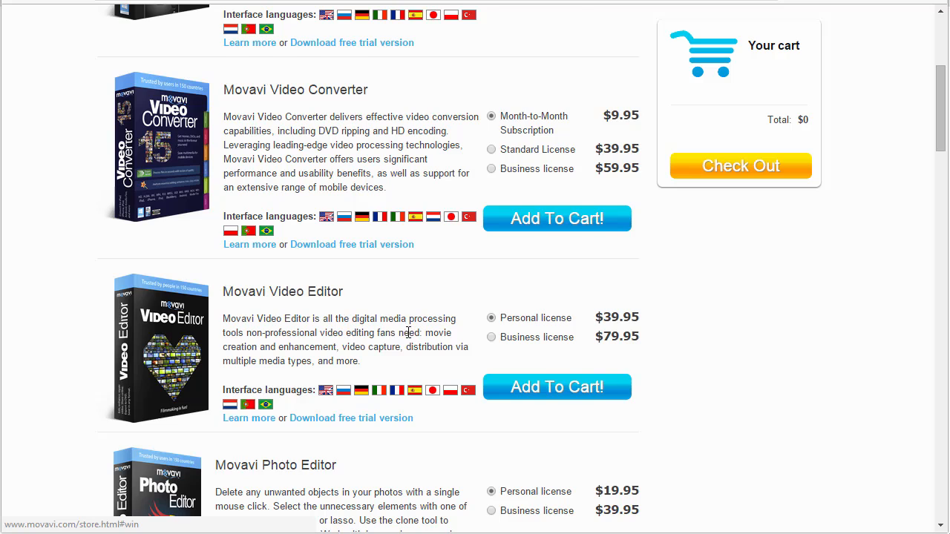
scroll(407, 339, up, 4)
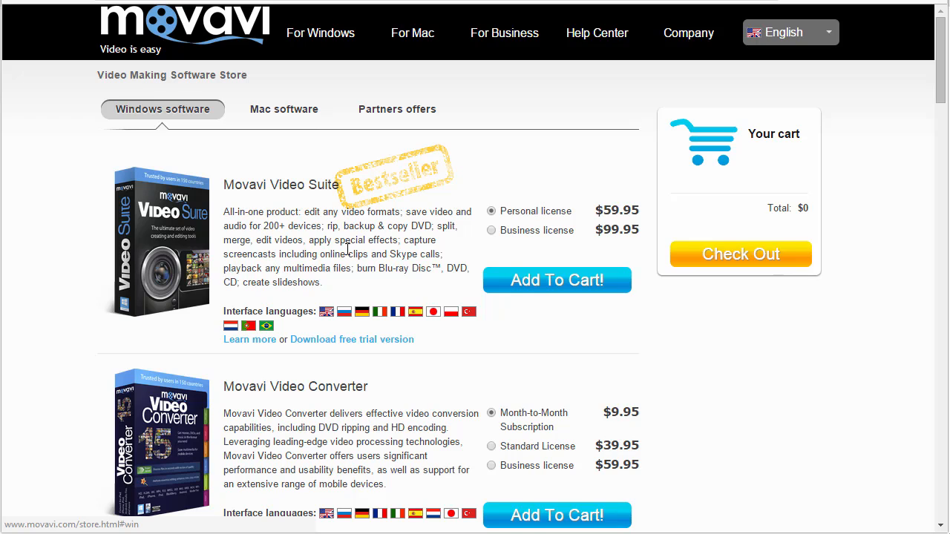
Step: Open the Movavi Video Suite product page and examine its overview of features
click(303, 187)
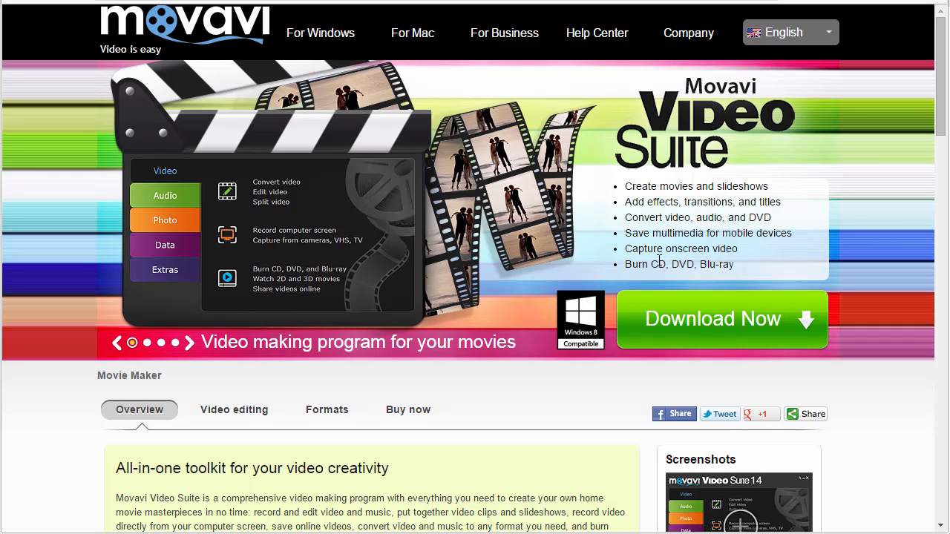
scroll(345, 391, down, 4)
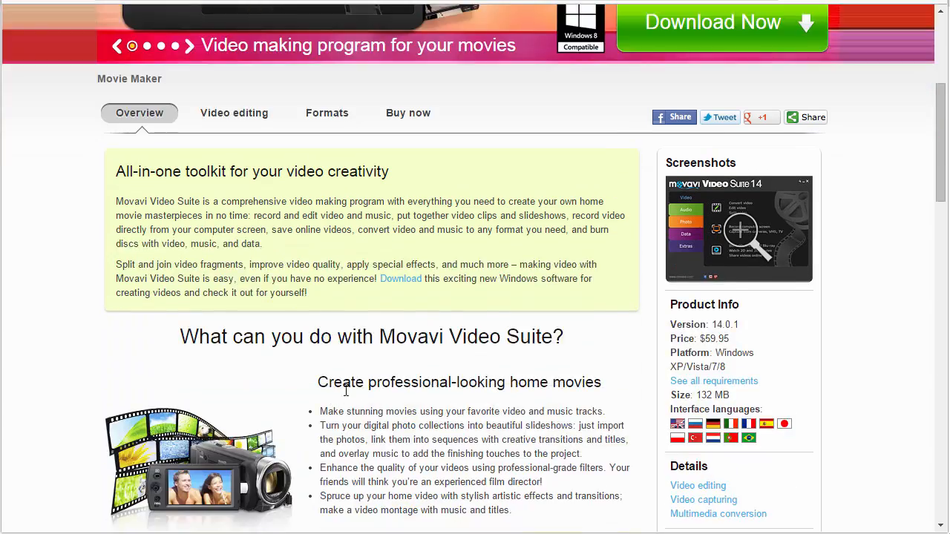
scroll(472, 407, down, 9)
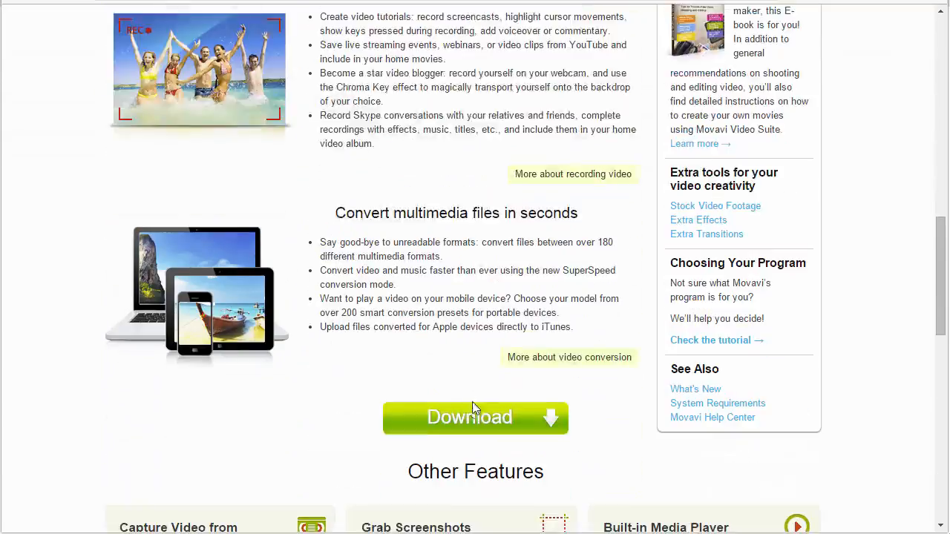
scroll(472, 405, down, 3)
scroll(475, 408, up, 15)
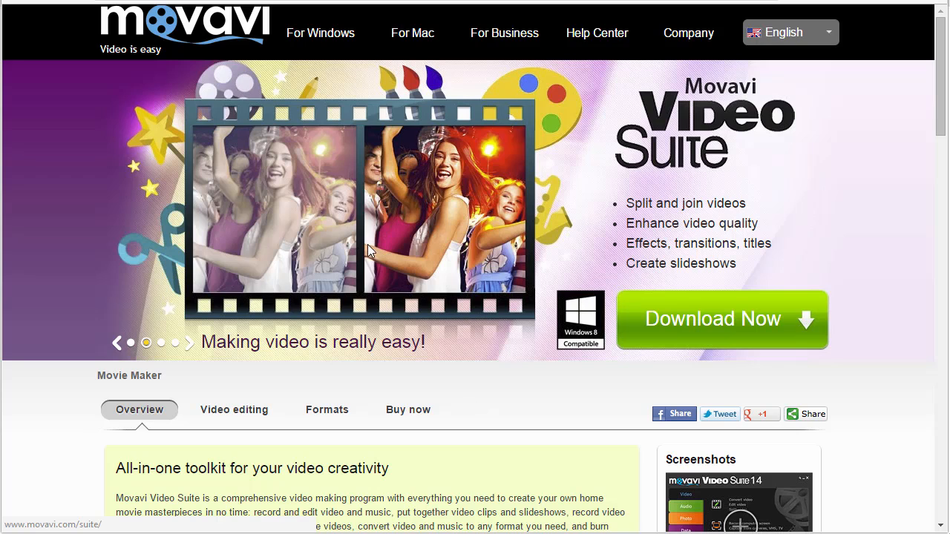